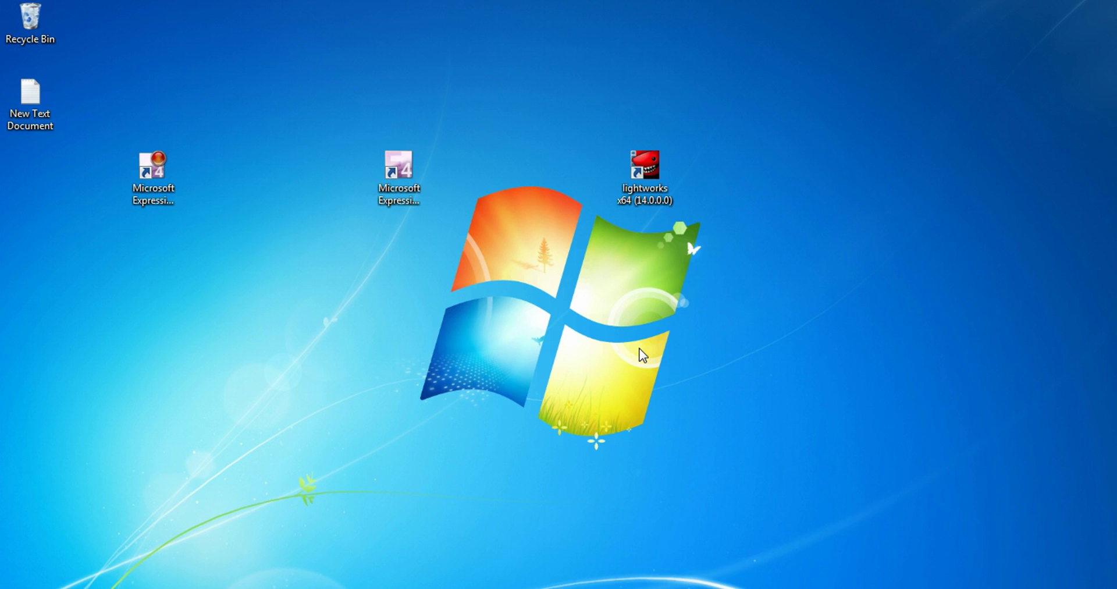
Select the Expression Encoder 4 and Screen Capture shortcuts on the desktop, ending on Expression Encoder 4.
{"action": "key", "text": "m"}
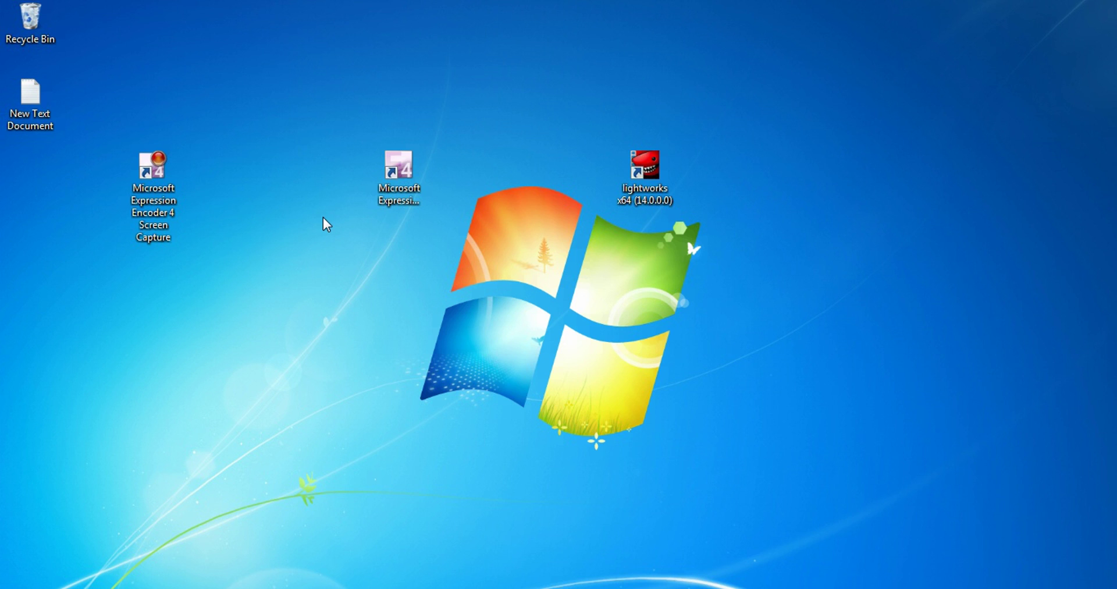
{"action": "left_click", "coordinate": [392, 185]}
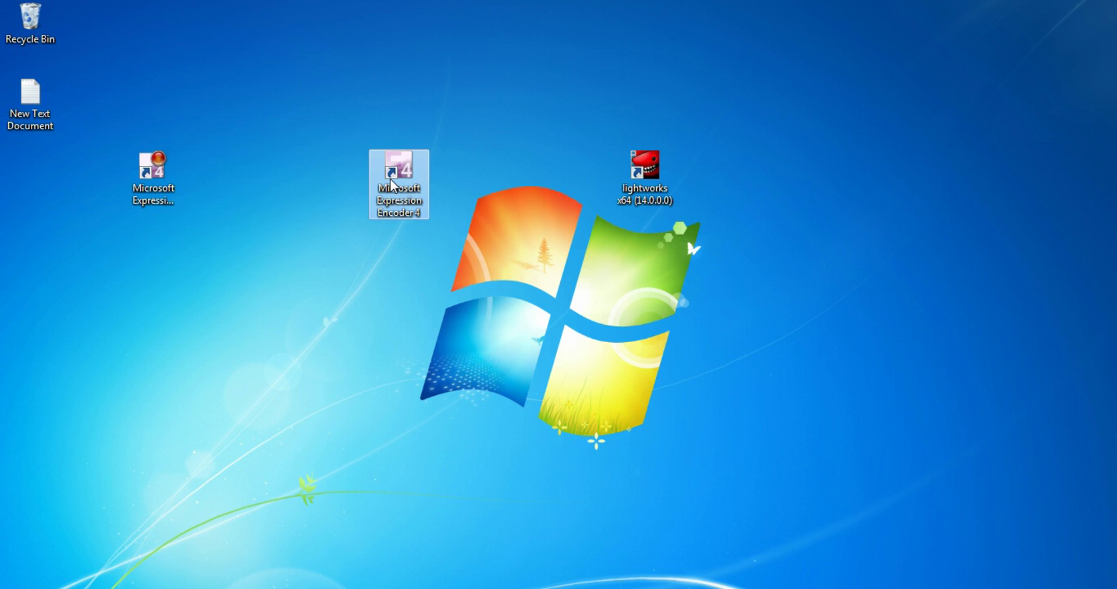
{"action": "left_click", "coordinate": [279, 273]}
{"action": "left_click", "coordinate": [151, 176]}
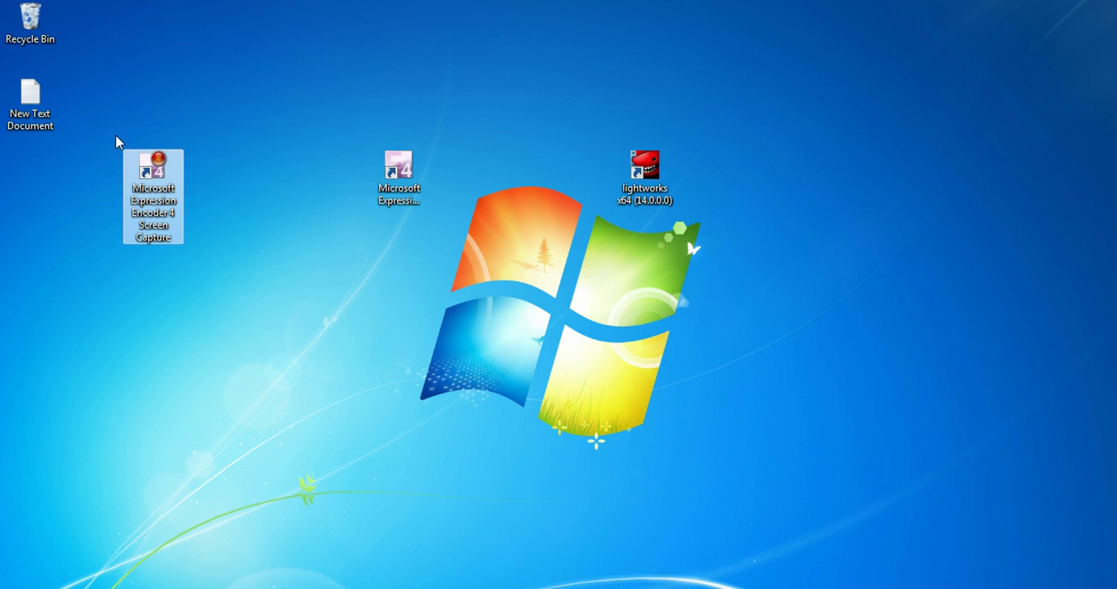
{"action": "left_click", "coordinate": [156, 350]}
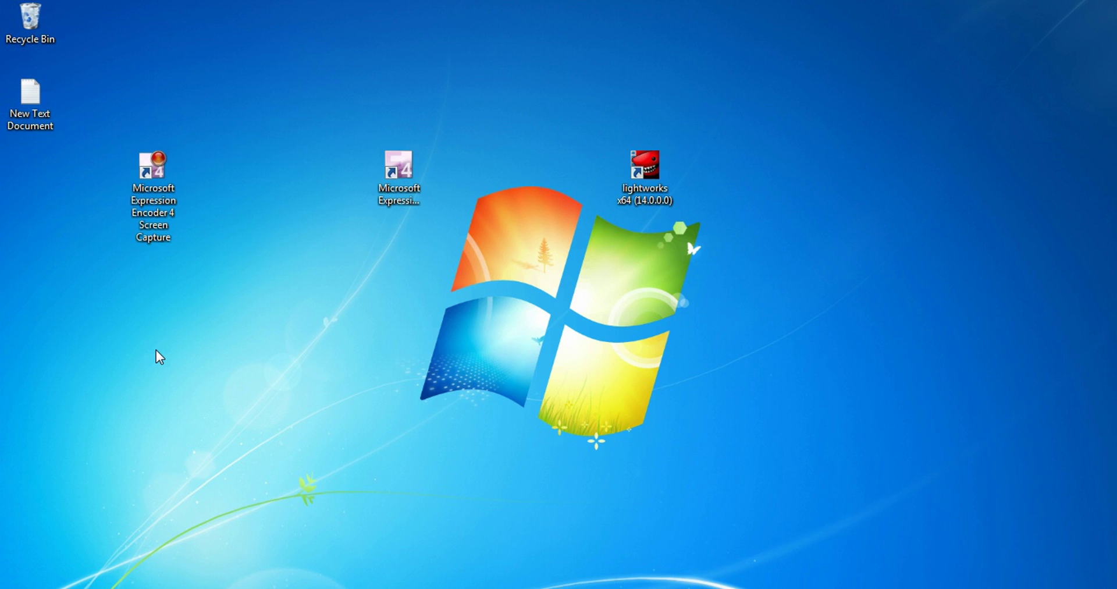
{"action": "left_click", "coordinate": [399, 193]}
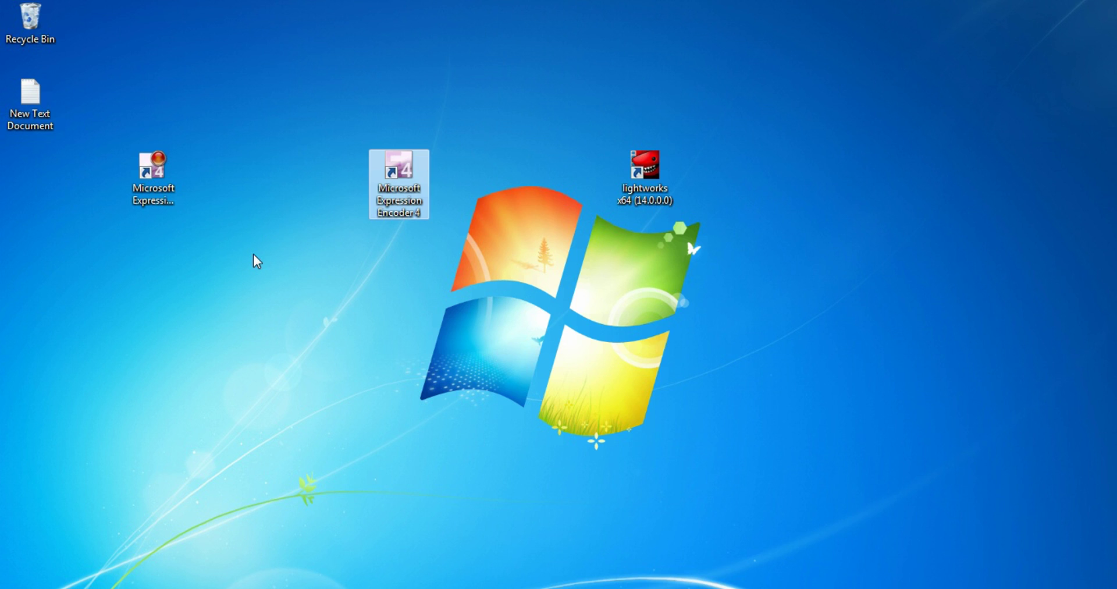
{"action": "left_click", "coordinate": [290, 210]}
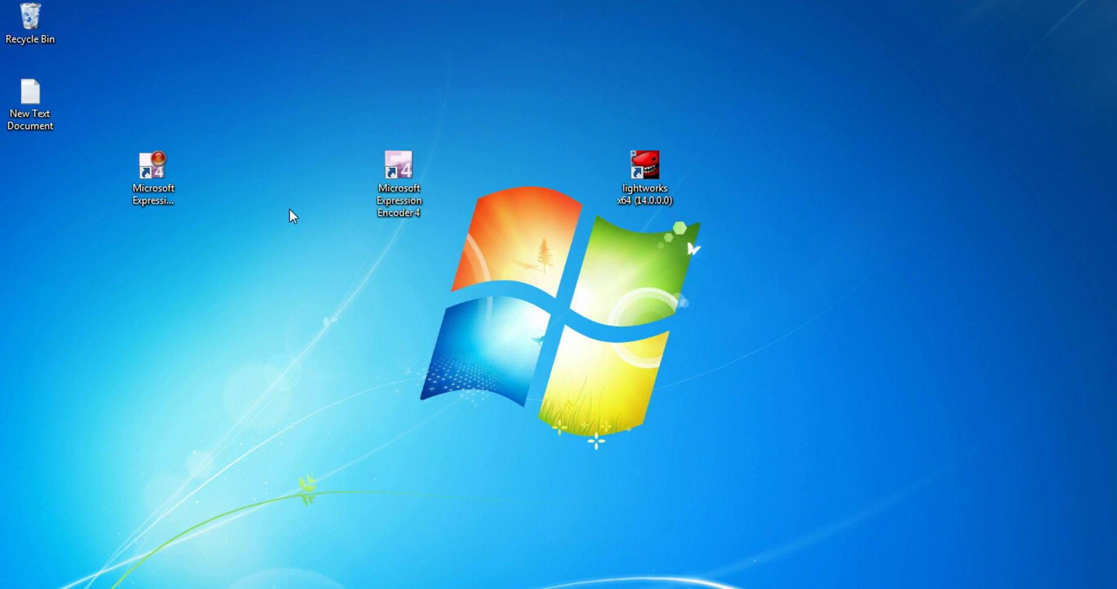
{"action": "left_click", "coordinate": [144, 173]}
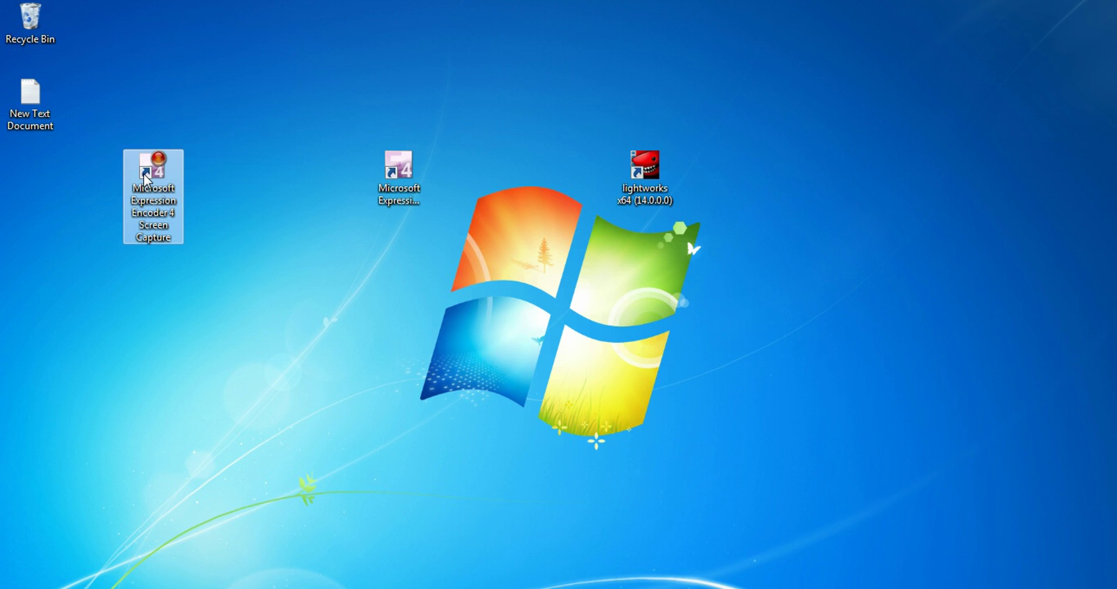
{"action": "left_click", "coordinate": [403, 173]}
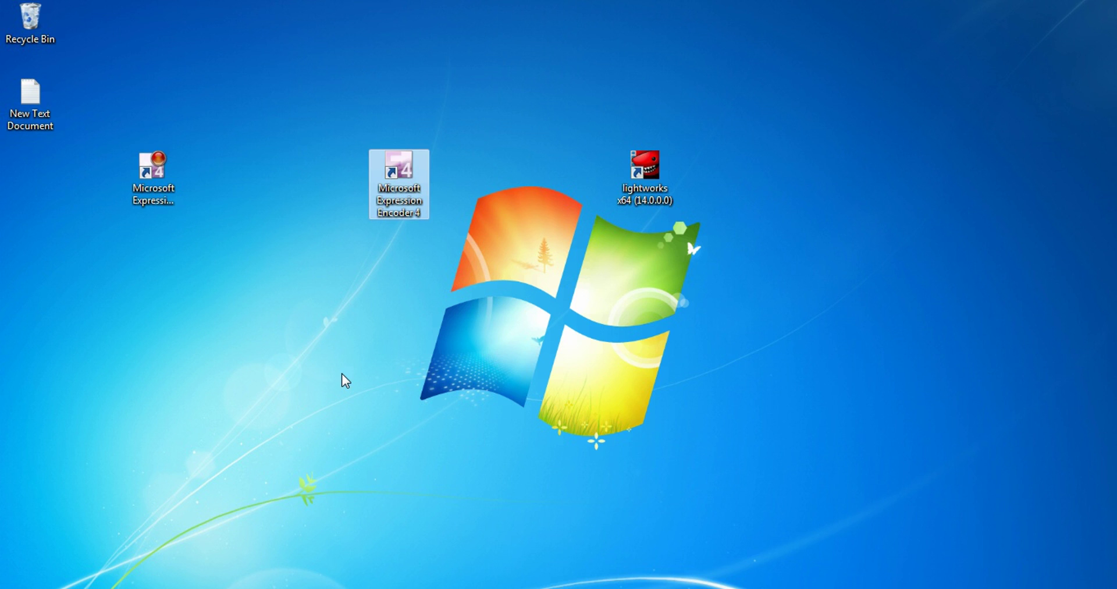
Launch Expression Encoder 4 and start an Untitled Transcoding Project from the new-project chooser.
{"action": "double_click", "coordinate": [402, 172]}
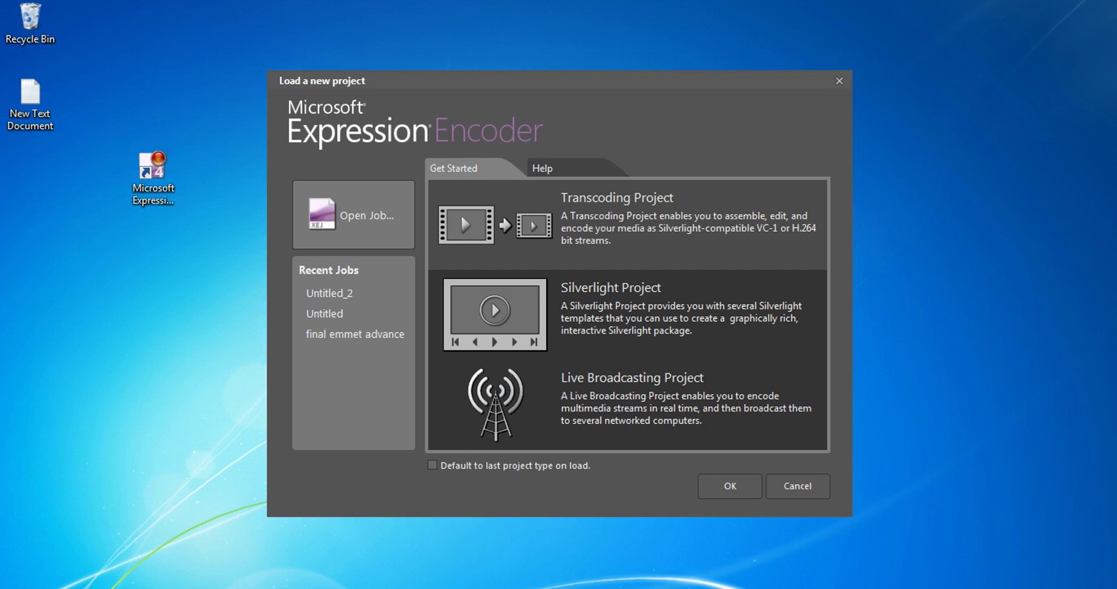
{"action": "mouse_move", "coordinate": [551, 82]}
{"action": "left_mouse_down"}
{"action": "mouse_move", "coordinate": [527, 77]}
{"action": "mouse_move", "coordinate": [541, 90]}
{"action": "left_mouse_up"}
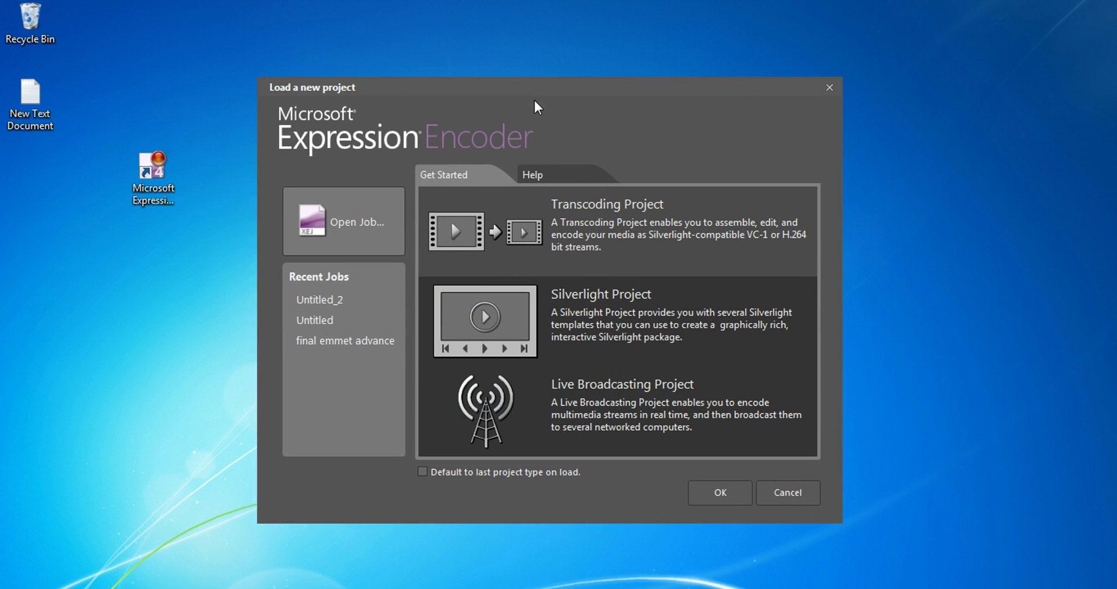
{"action": "double_click", "coordinate": [515, 217]}
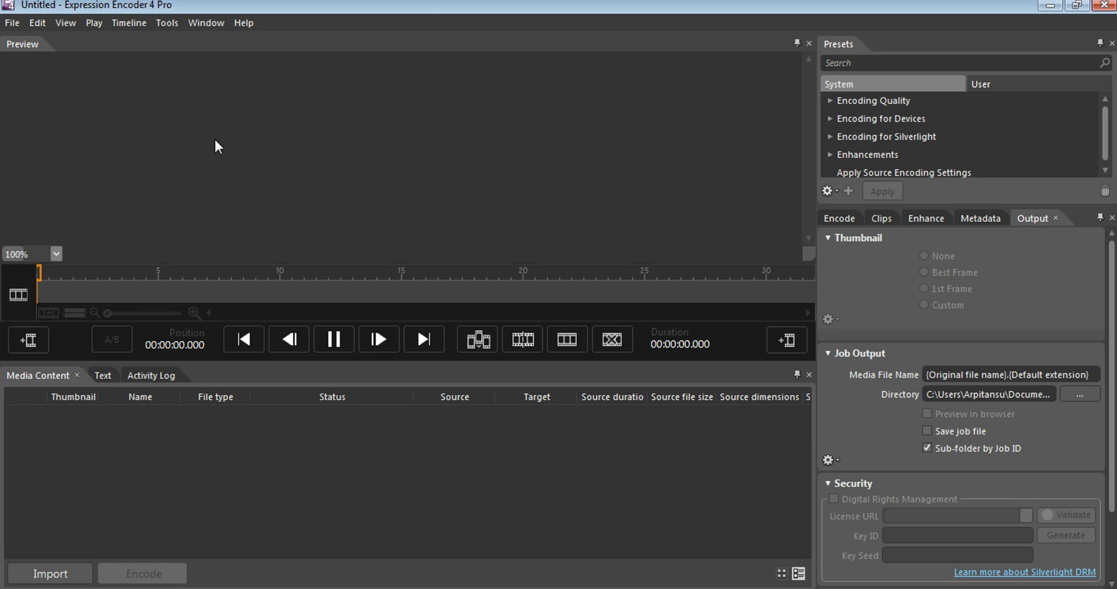
Import the ScreenCapture_25-04-2017 22.18.08 recording, declining to index it.
{"action": "left_click", "coordinate": [36, 573]}
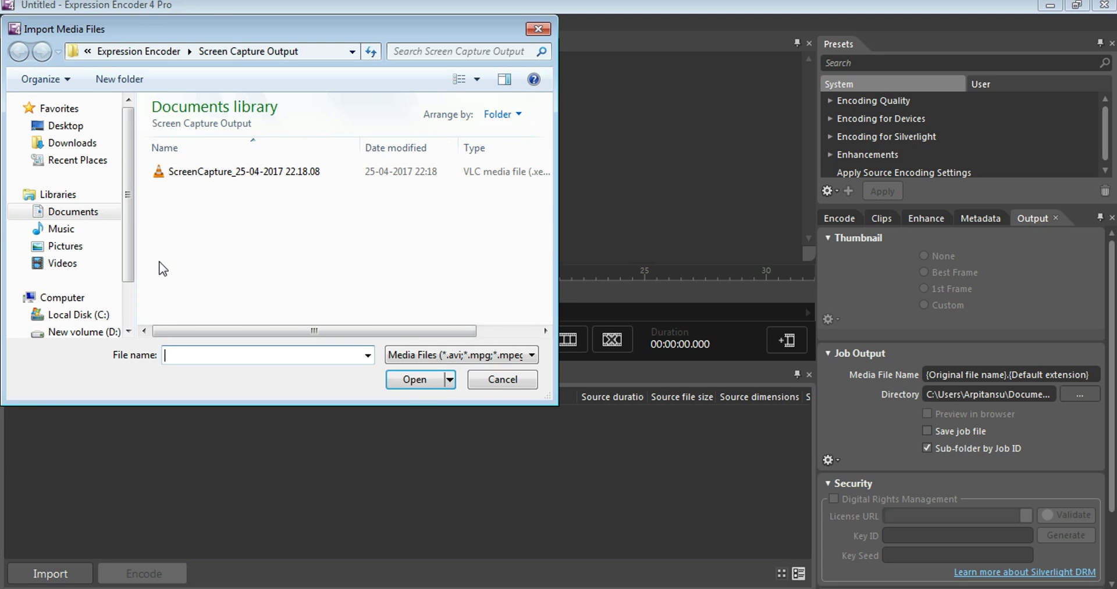
{"action": "left_click", "coordinate": [225, 172]}
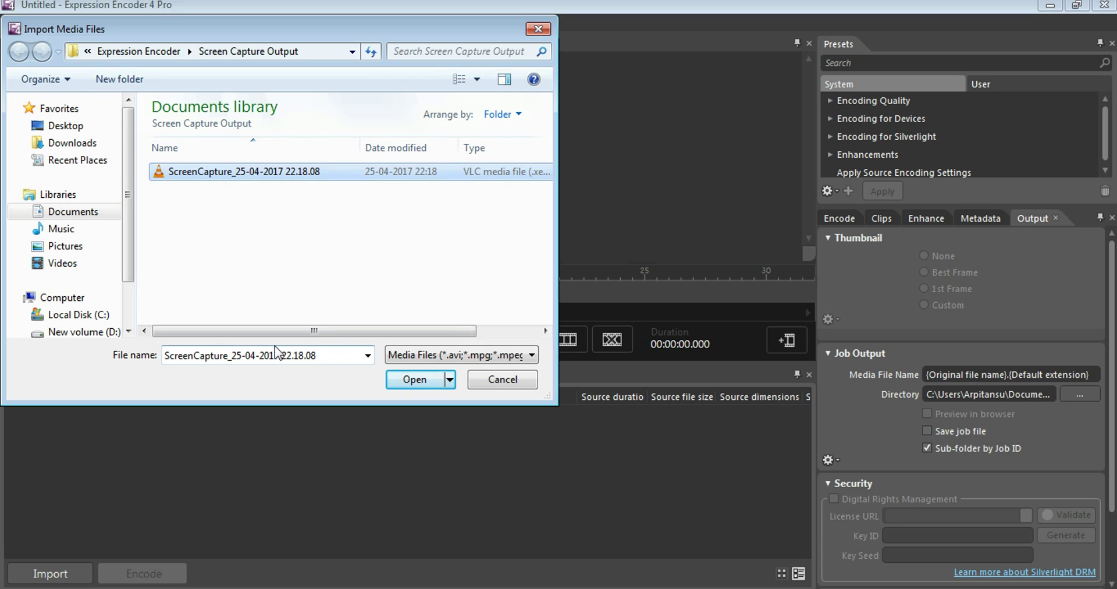
{"action": "left_click", "coordinate": [403, 379]}
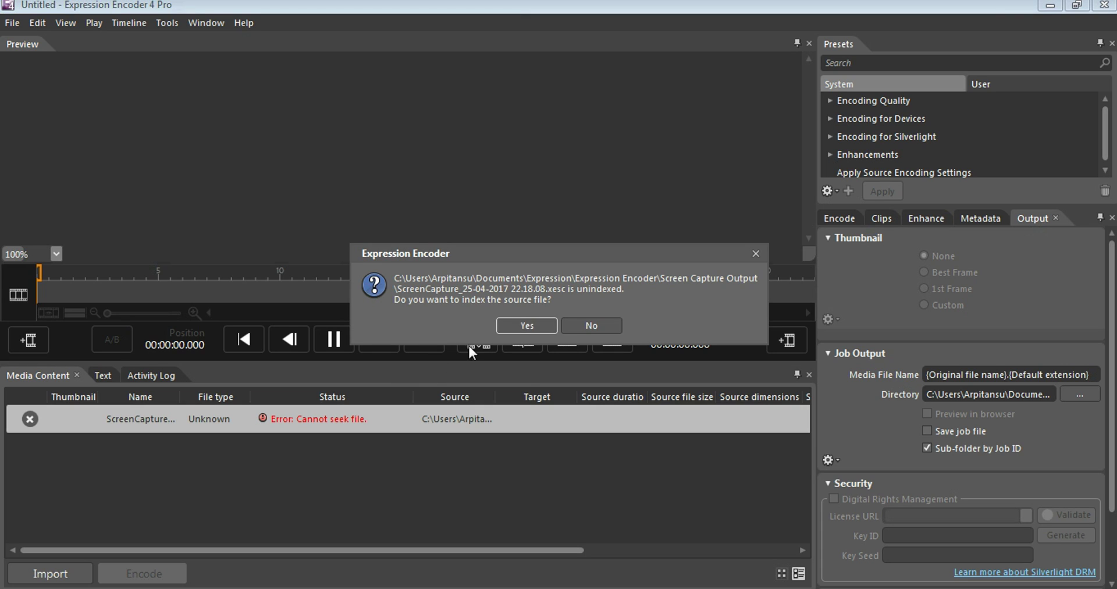
{"action": "left_click", "coordinate": [588, 327]}
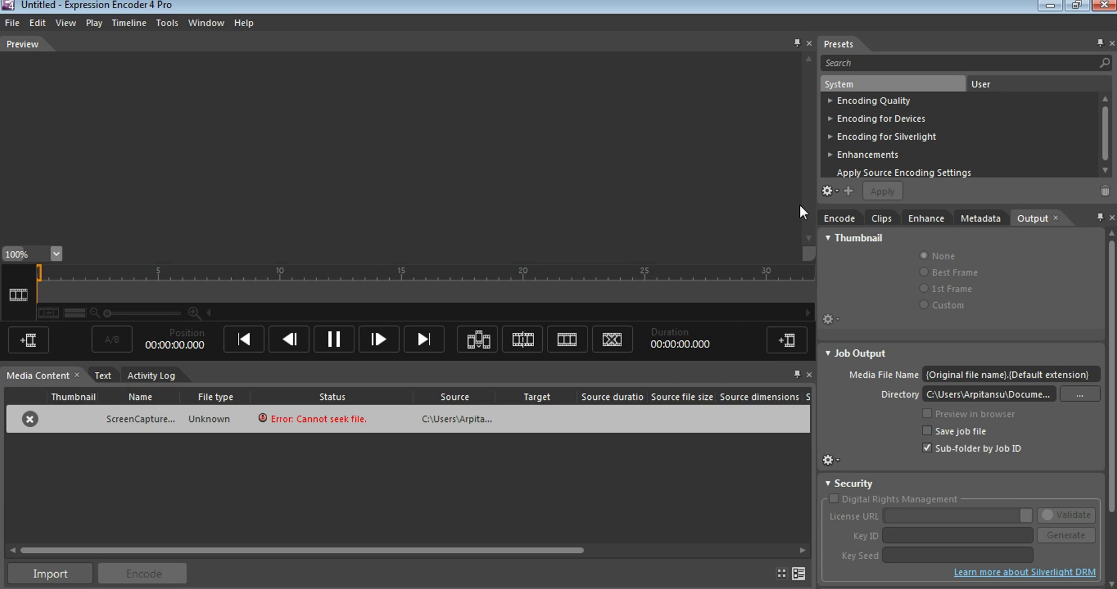
Enlarge the Presets panel and pick Best Quality under Encoding Quality.
{"action": "left_click_drag", "start_coordinate": [882, 203], "coordinate": [885, 256]}
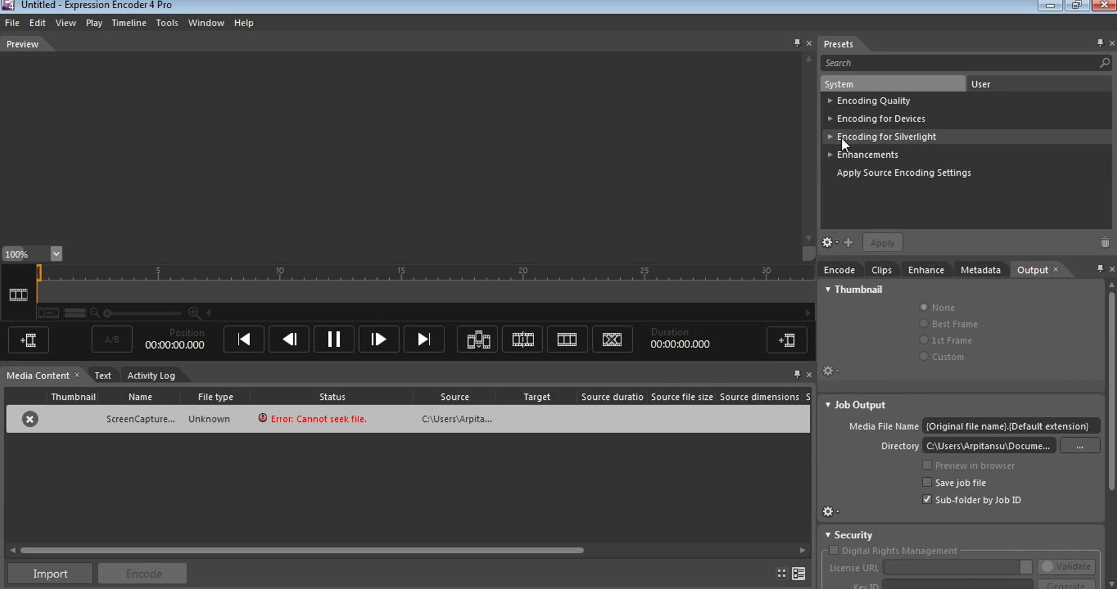
{"action": "left_click", "coordinate": [833, 102]}
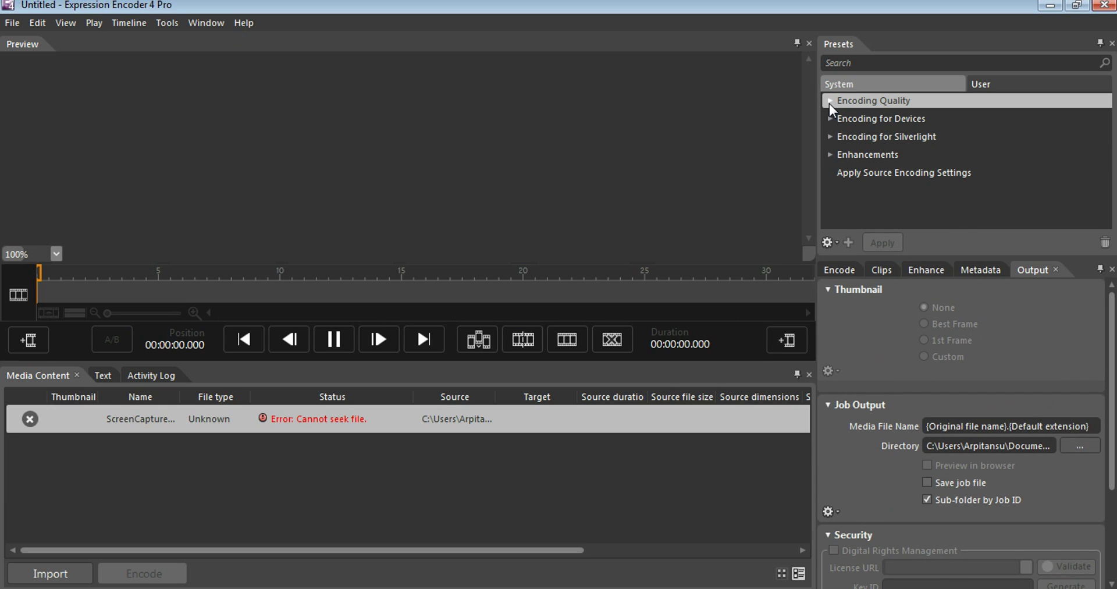
{"action": "left_click", "coordinate": [830, 105]}
{"action": "left_click", "coordinate": [862, 140]}
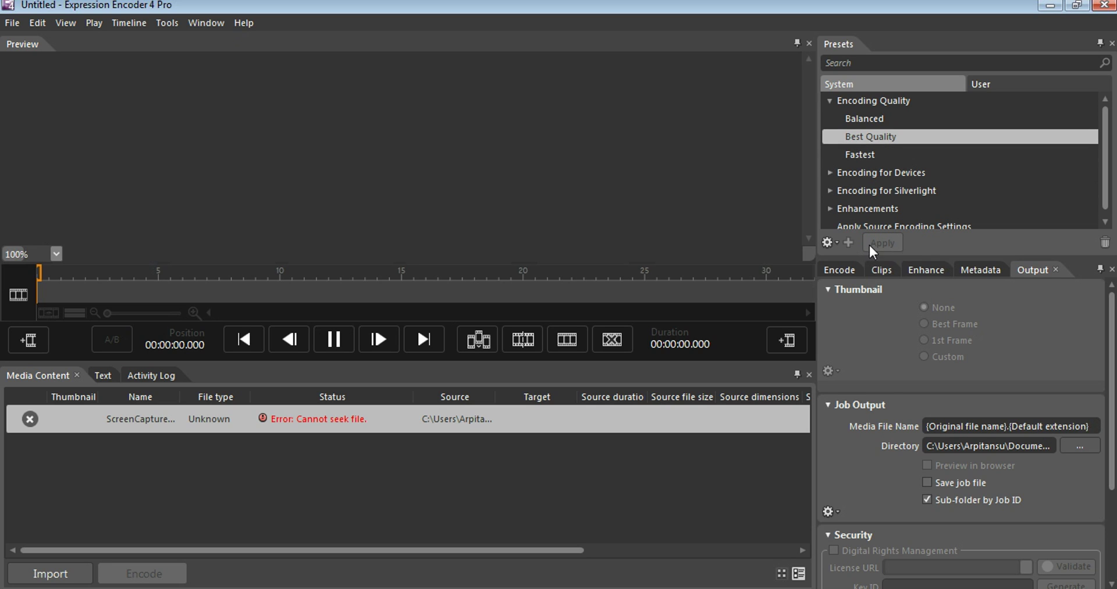
Choose the VC-1 Xbox 360 HD 1080p preset under Encoding for Devices > WMV.
{"action": "left_click", "coordinate": [829, 173]}
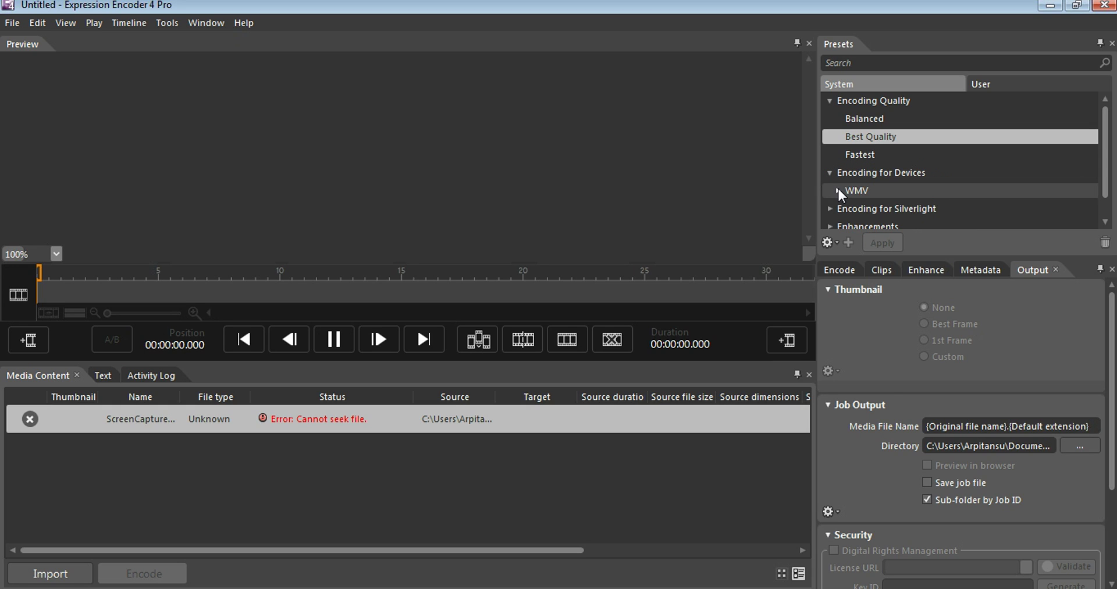
{"action": "left_click", "coordinate": [838, 190]}
{"action": "scroll", "coordinate": [853, 201], "scroll_direction": "down", "scroll_amount": 1}
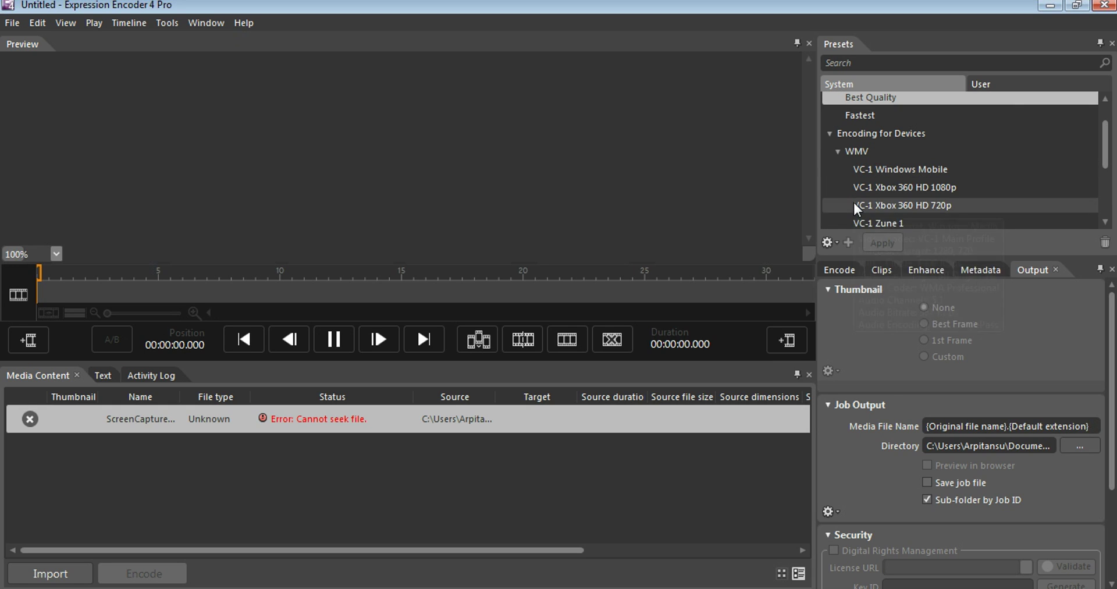
{"action": "left_click", "coordinate": [874, 186]}
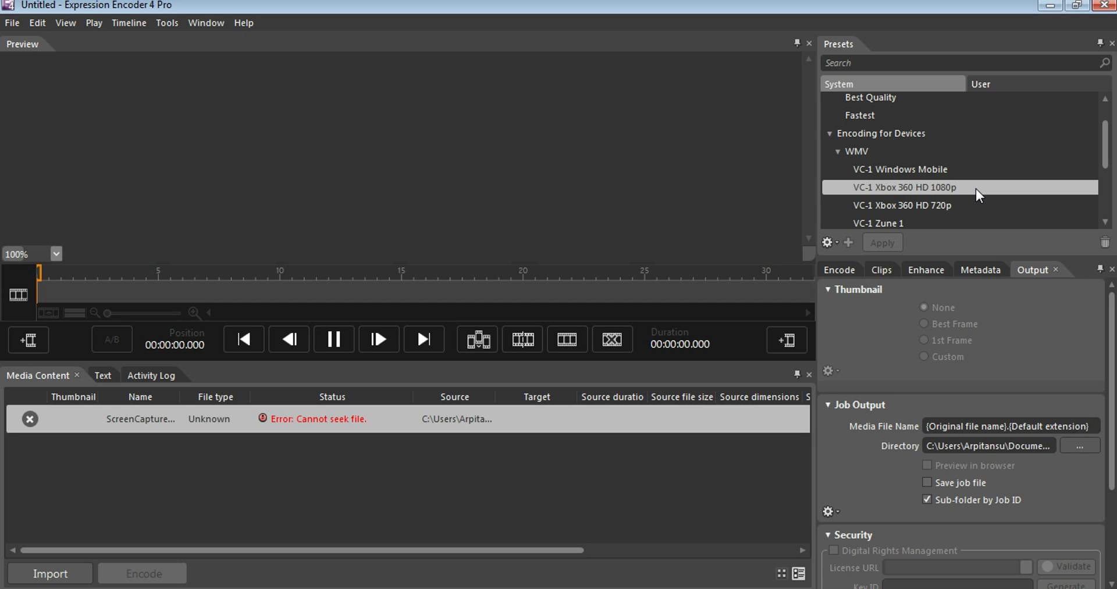
{"action": "mouse_move", "coordinate": [921, 208]}
Scroll the Download Center's Expression Encoder 4 page down to its English download section.
{"action": "left_click", "coordinate": [1050, 6]}
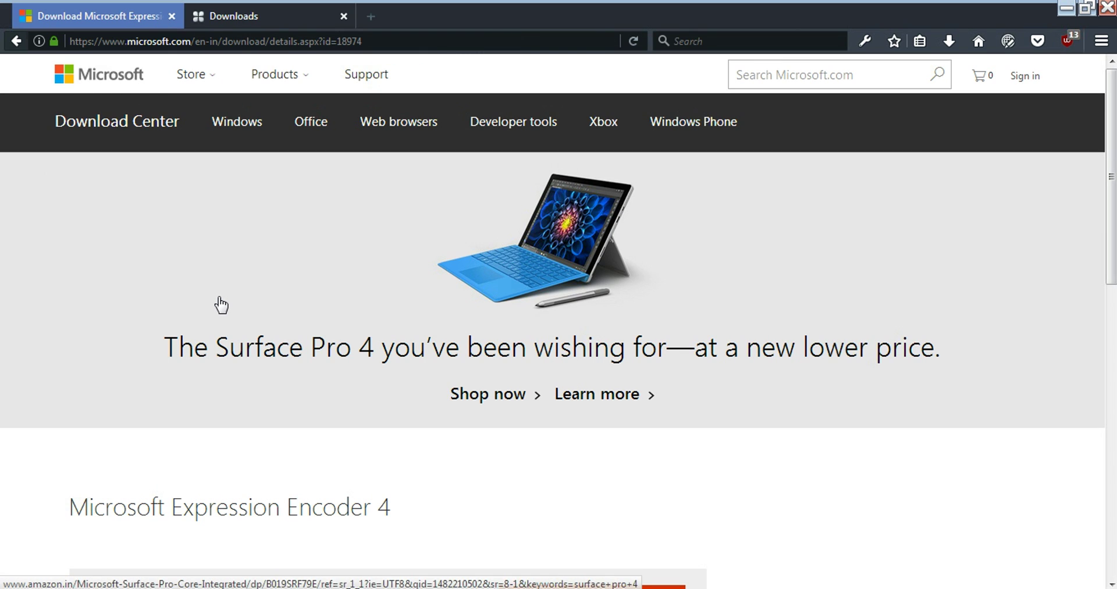
{"action": "scroll", "coordinate": [219, 303], "scroll_direction": "down", "scroll_amount": 7}
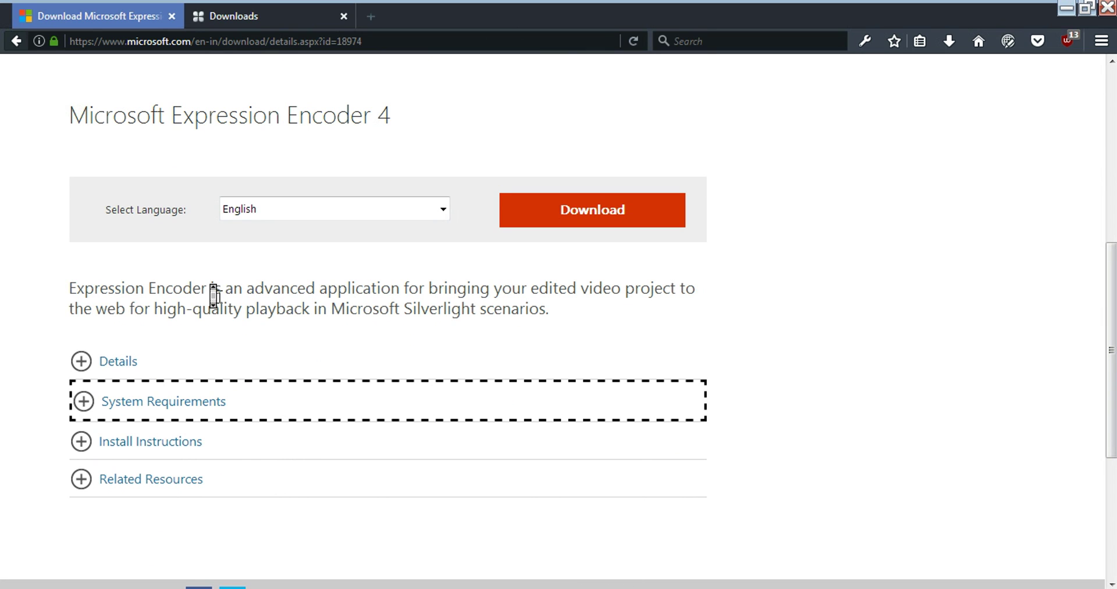
{"action": "scroll", "coordinate": [214, 295], "scroll_direction": "down", "scroll_amount": 1}
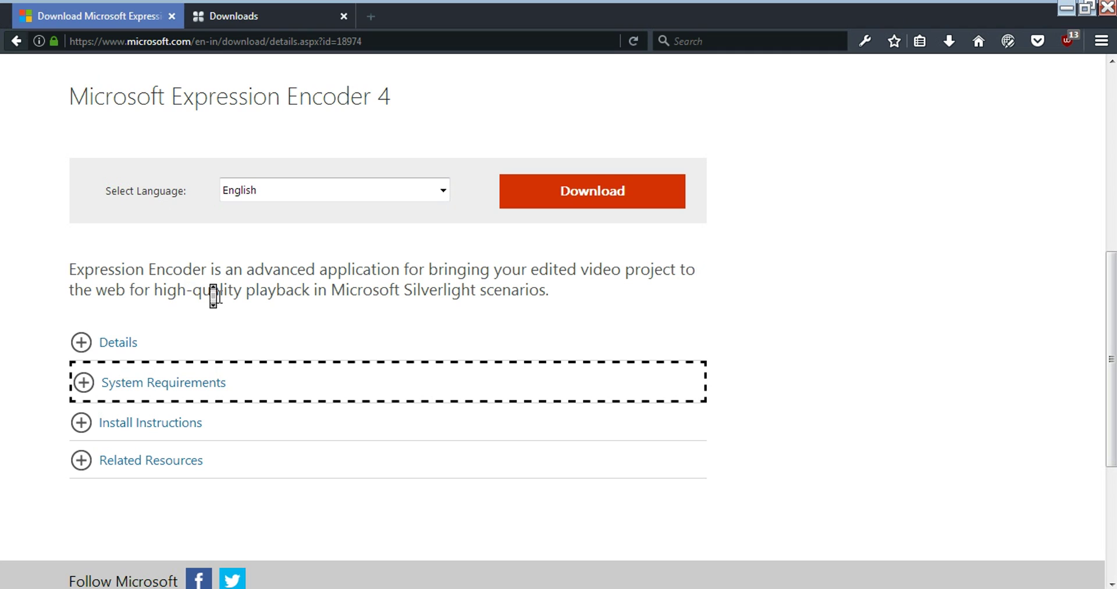
{"action": "scroll", "coordinate": [220, 302], "scroll_direction": "down", "scroll_amount": 1}
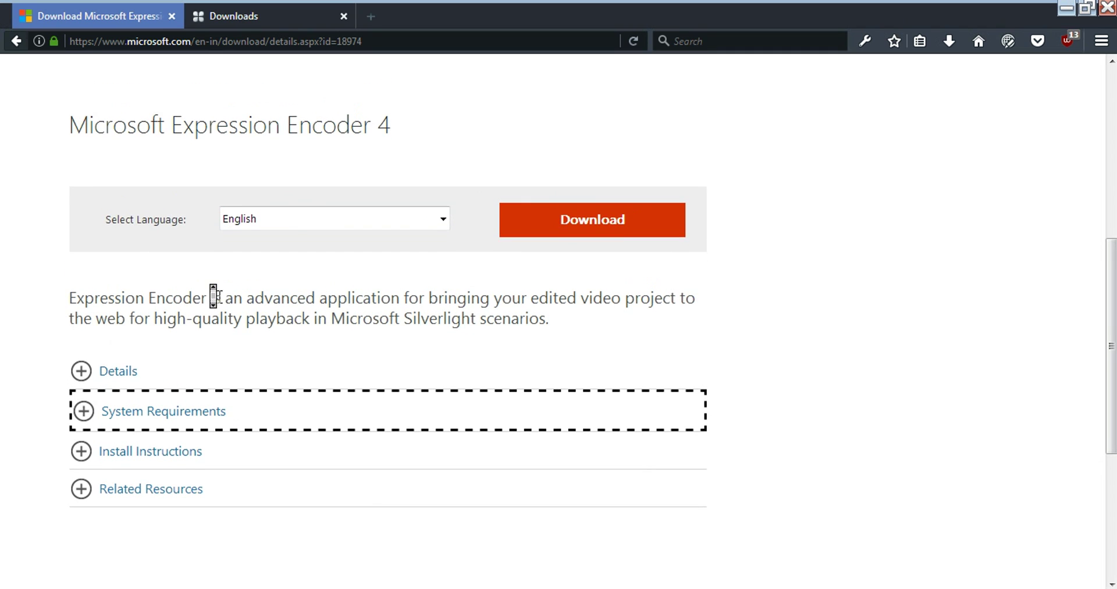
{"action": "middle_click", "coordinate": [219, 294]}
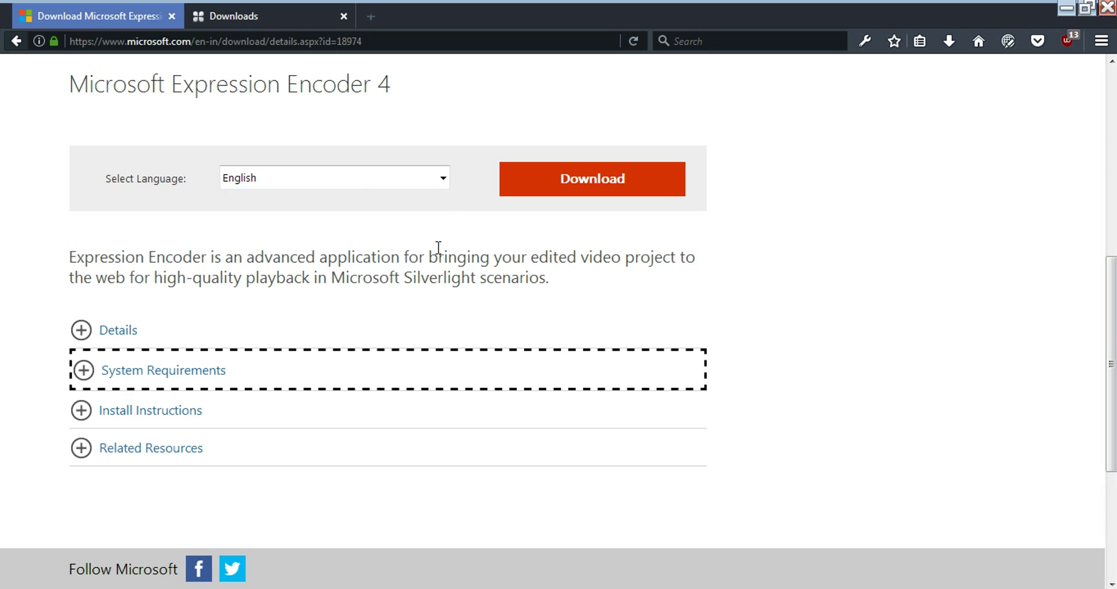
{"action": "left_click", "coordinate": [373, 42]}
{"action": "left_click", "coordinate": [100, 124]}
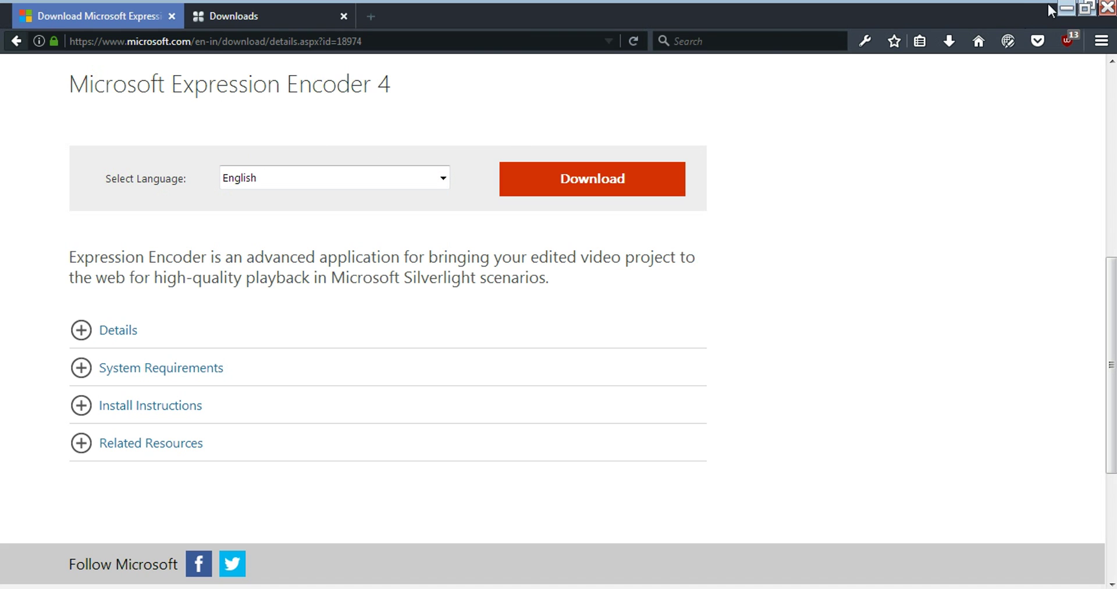
Launch Lightworks 14.0.0.0 from its desktop shortcut, then minimize it.
{"action": "left_click", "coordinate": [1061, 8]}
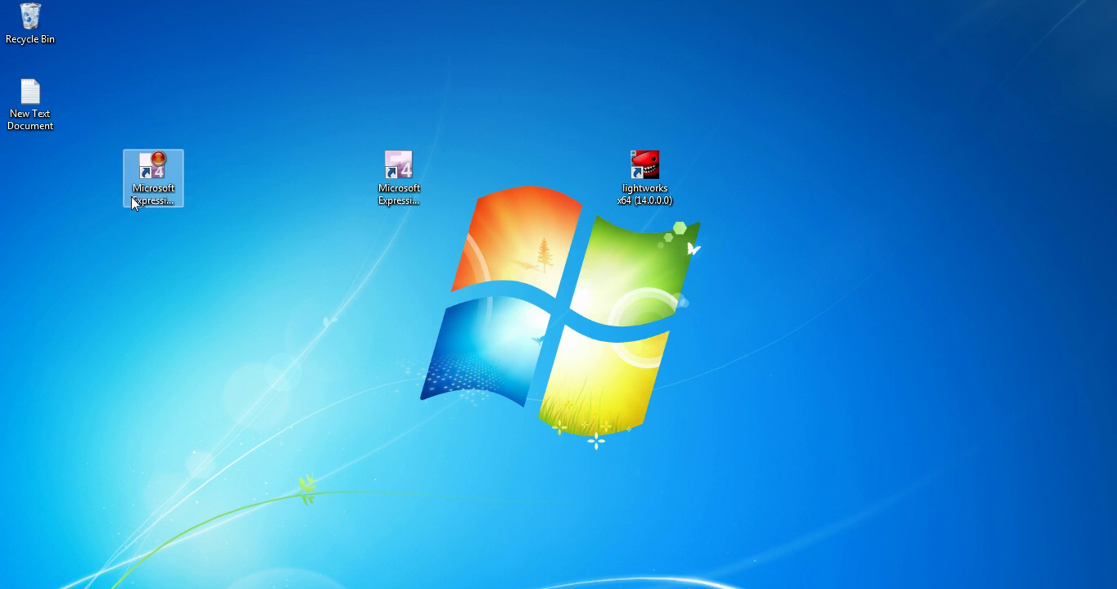
{"action": "left_click", "coordinate": [144, 195]}
{"action": "double_click", "coordinate": [417, 190]}
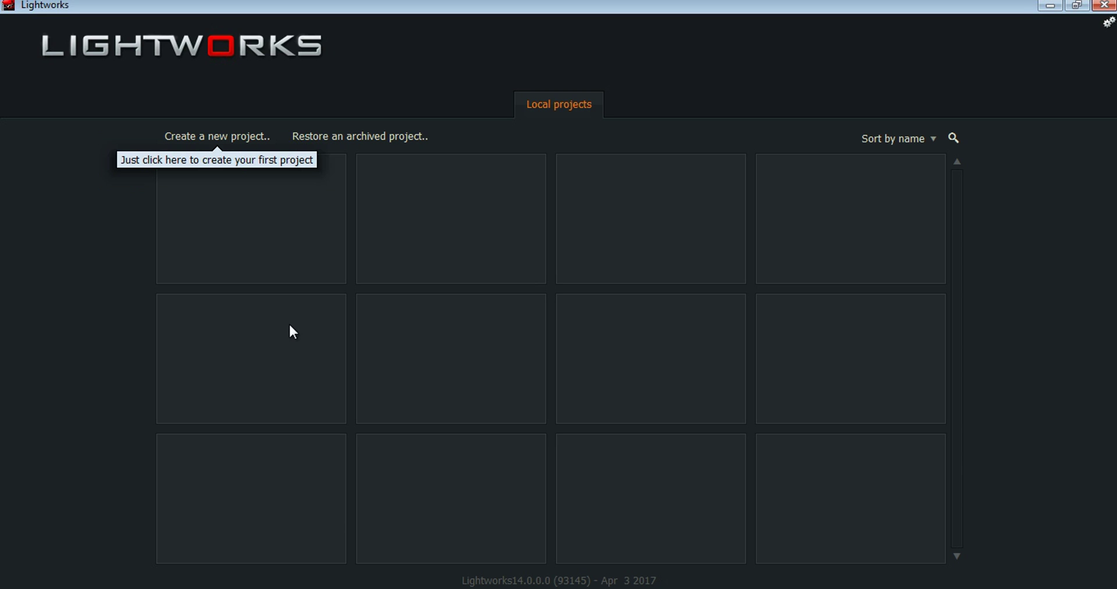
{"action": "left_click", "coordinate": [1050, 5]}
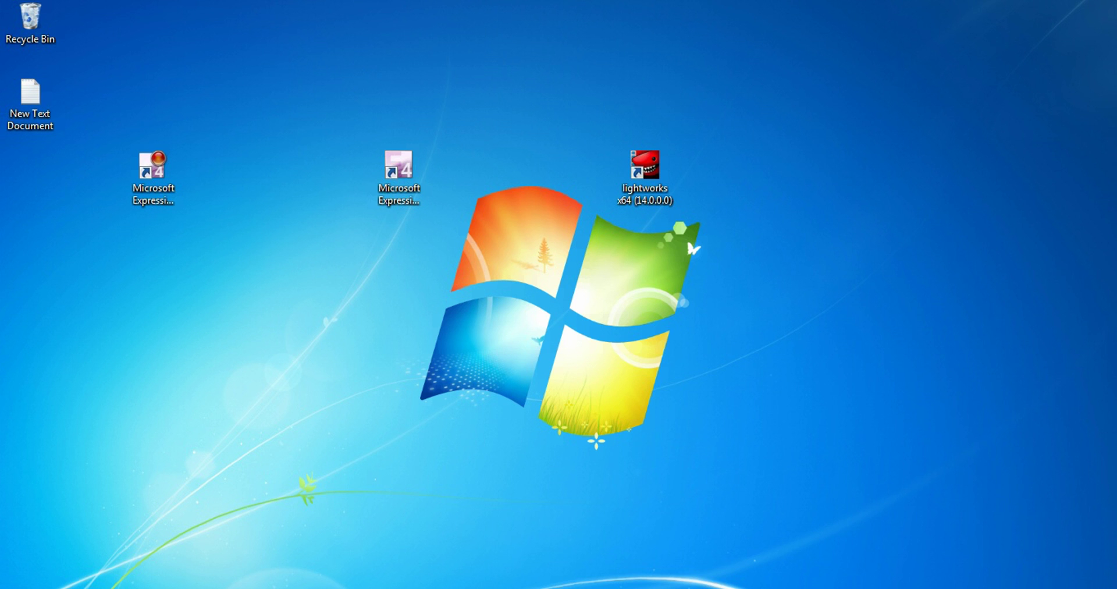
Restore Firefox and review the lwks.com Lightworks 14.0.0 downloads page.
{"action": "left_click", "coordinate": [238, 588]}
{"action": "left_click", "coordinate": [281, 9]}
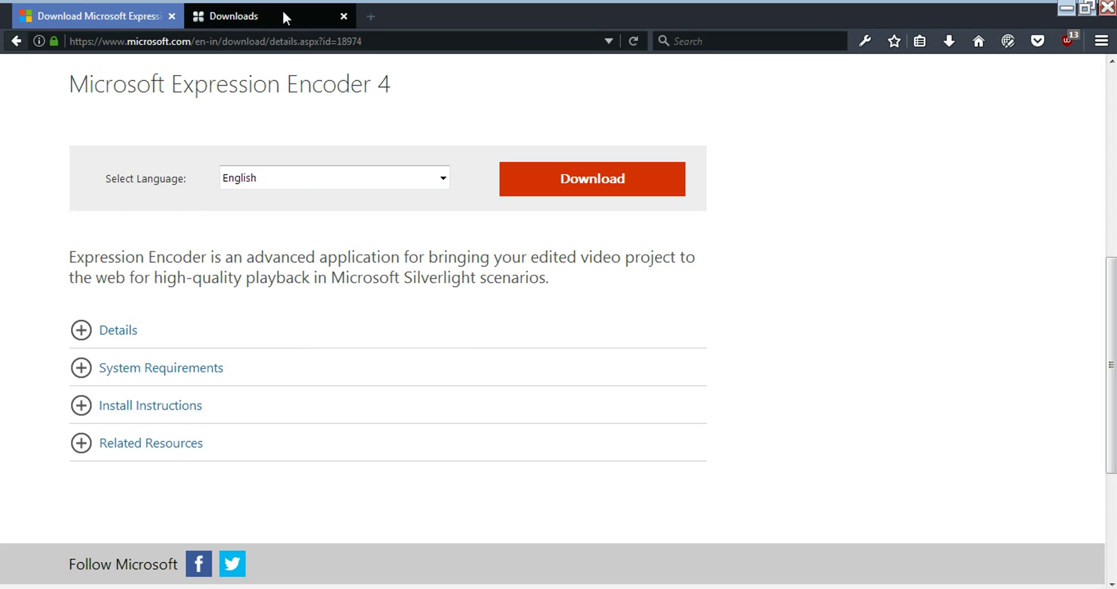
{"action": "left_click", "coordinate": [526, 36]}
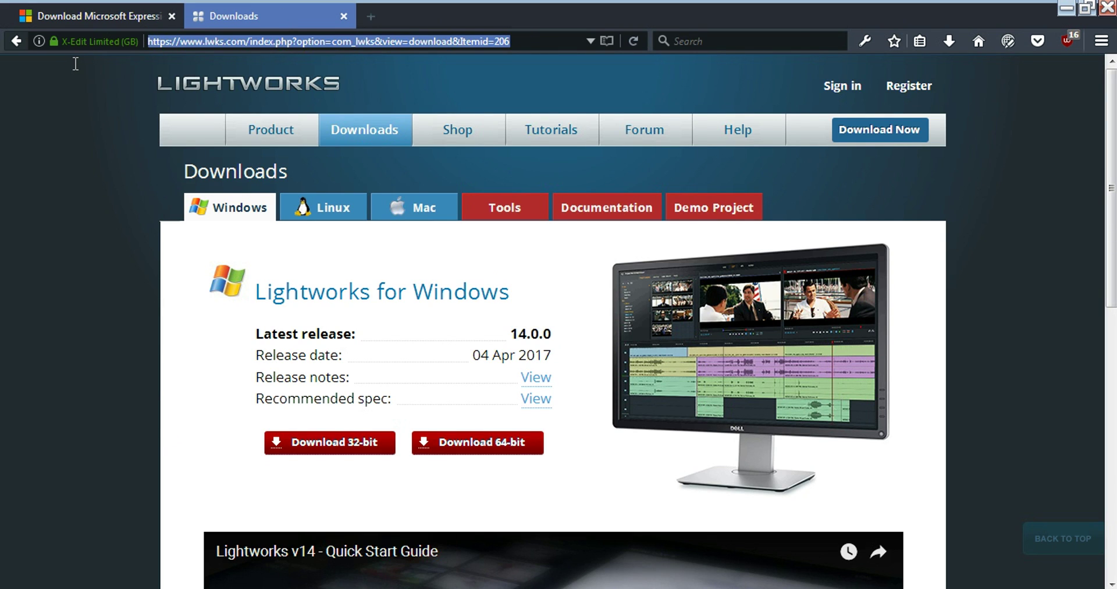
{"action": "left_click", "coordinate": [78, 145]}
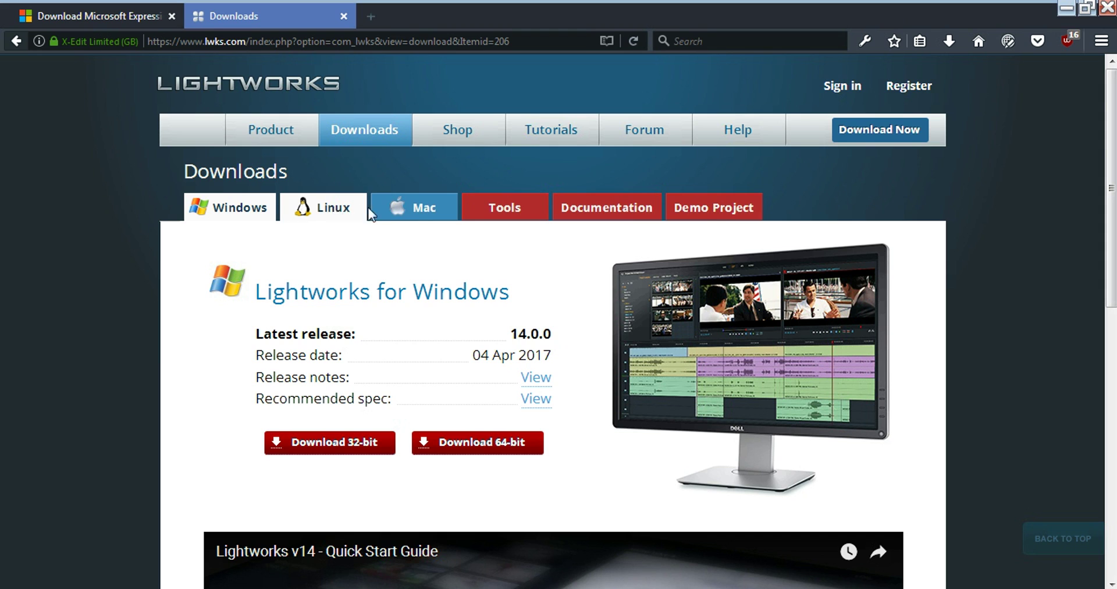
{"action": "scroll", "coordinate": [154, 274], "scroll_direction": "down", "scroll_amount": 3}
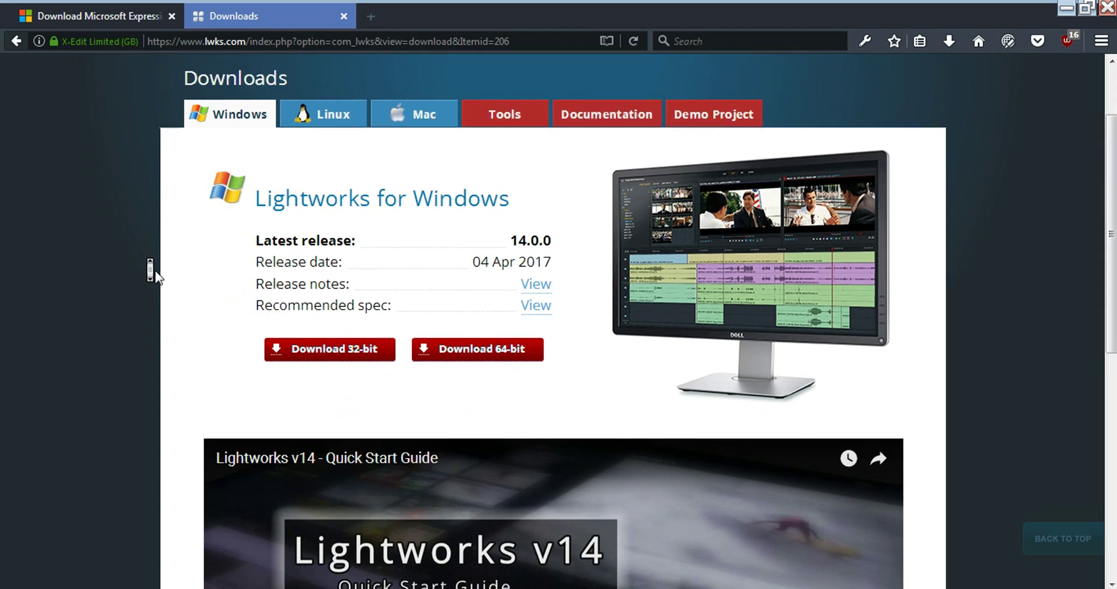
{"action": "scroll", "coordinate": [156, 273], "scroll_direction": "up", "scroll_amount": 1}
Minimize Firefox and Lightworks to reveal the desktop.
{"action": "left_click", "coordinate": [1068, 8]}
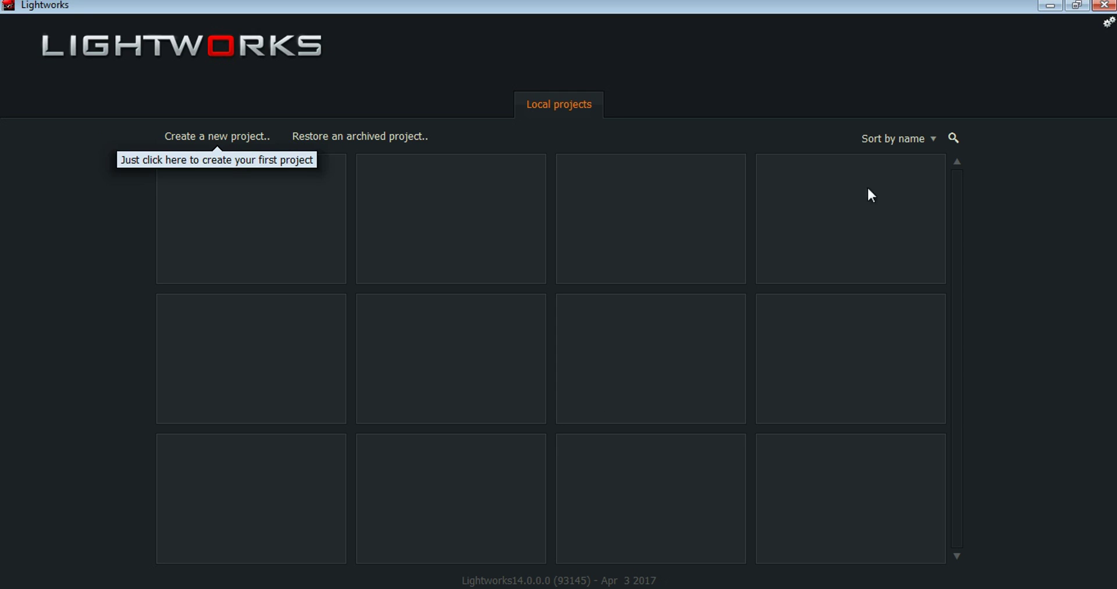
{"action": "left_click", "coordinate": [1050, 5]}
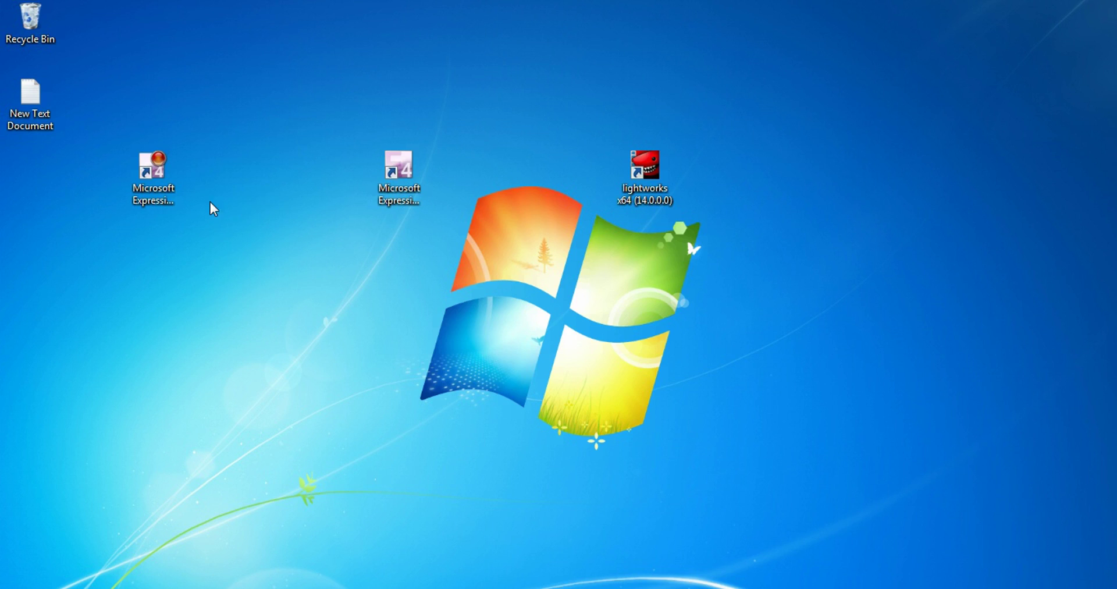
Browse Documents > Expression > Expression Encoder > Screen Capture Output and select the ScreenCapture .xesc file.
{"action": "left_click", "coordinate": [150, 189]}
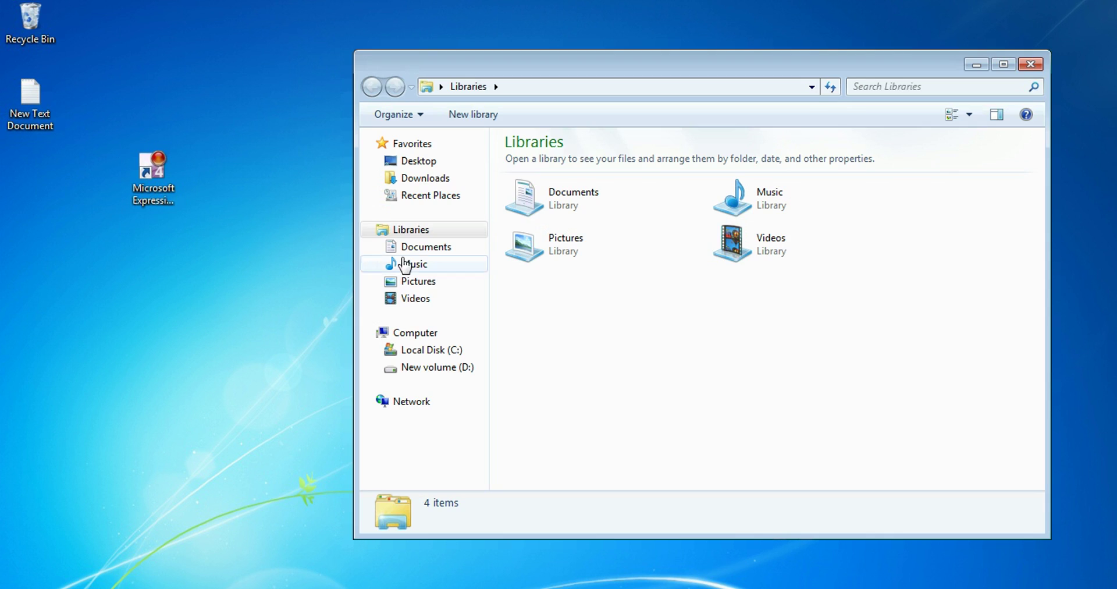
{"action": "left_click", "coordinate": [388, 249]}
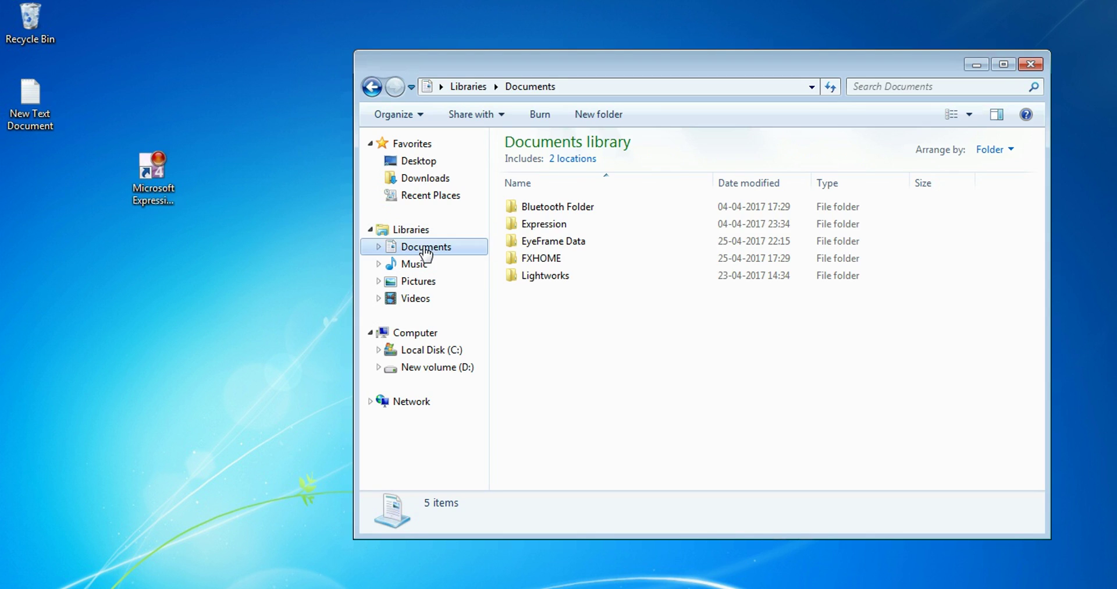
{"action": "double_click", "coordinate": [531, 224]}
{"action": "double_click", "coordinate": [554, 205]}
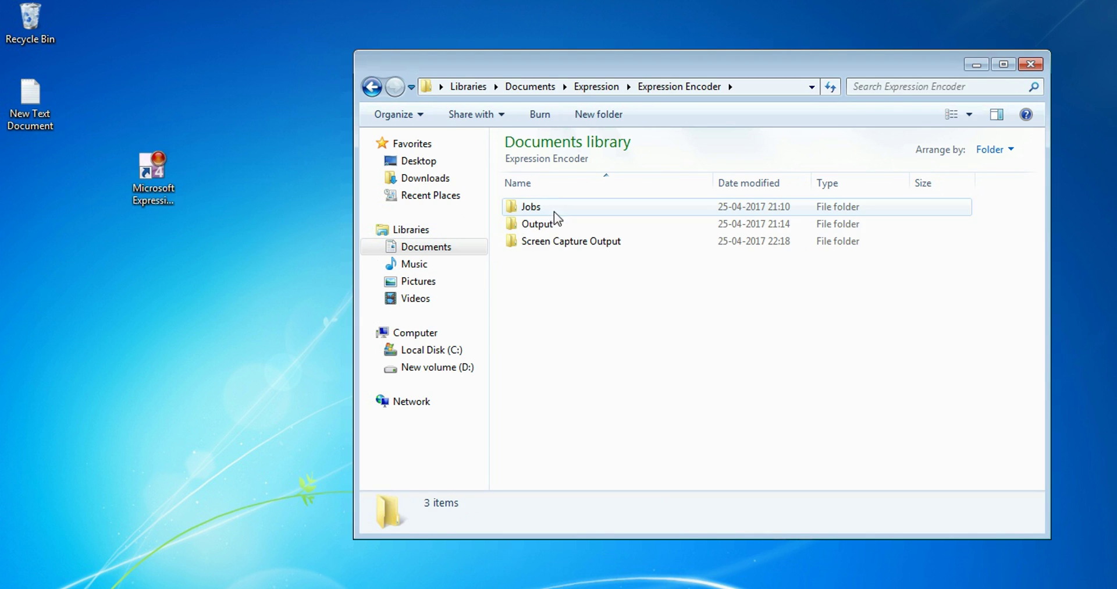
{"action": "double_click", "coordinate": [554, 241]}
{"action": "left_click", "coordinate": [740, 208]}
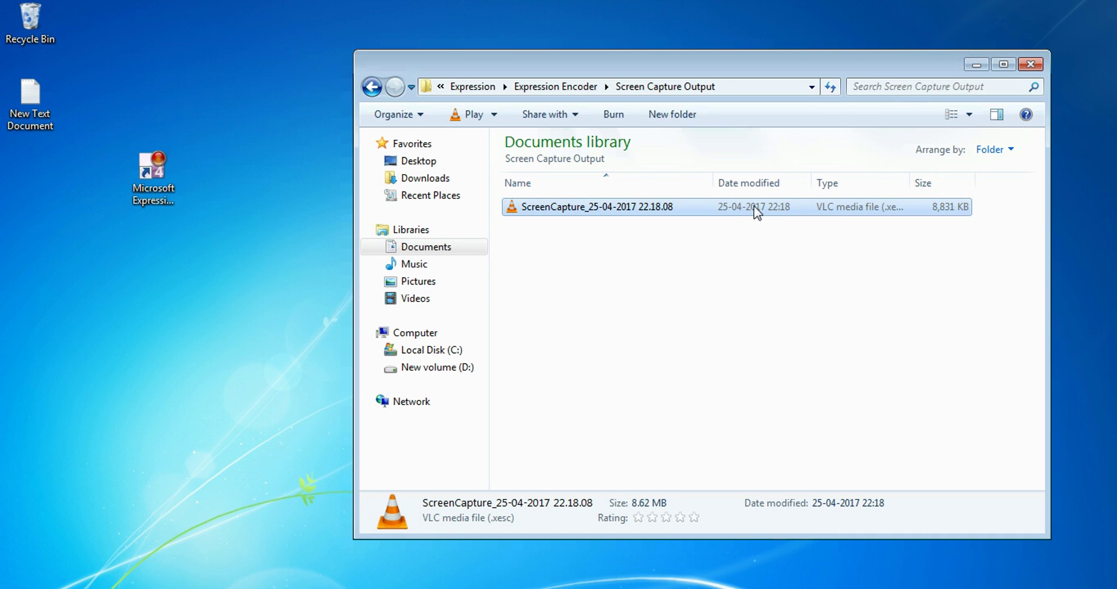
{"action": "left_click", "coordinate": [519, 519]}
Close Explorer and restore Expression Encoder showing {Original file name}.{Default extension} output naming.
{"action": "left_click", "coordinate": [1030, 64]}
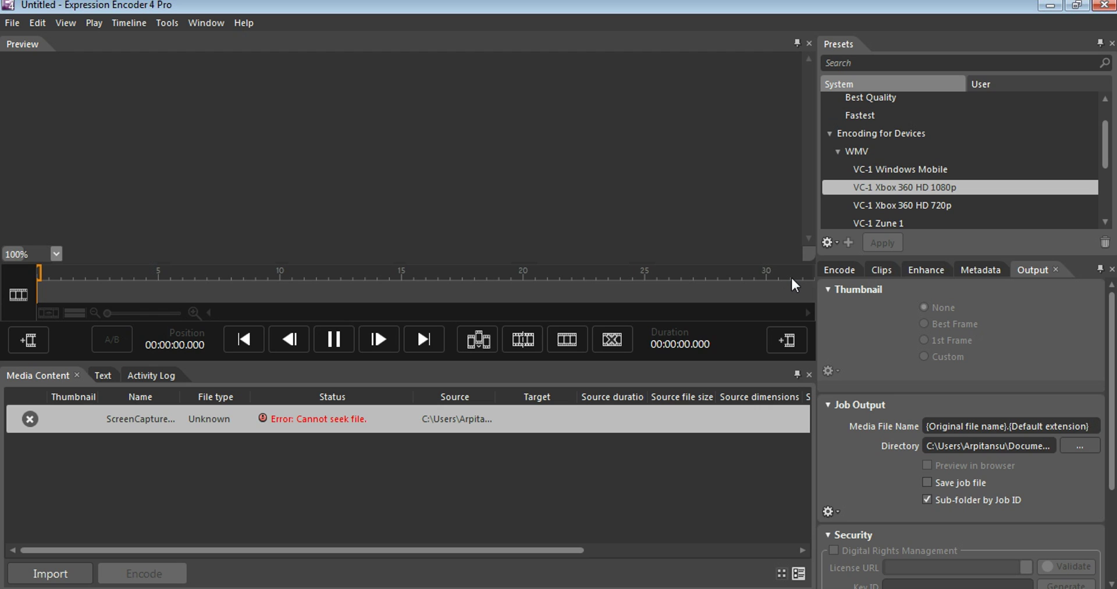
{"action": "left_click", "coordinate": [1045, 7]}
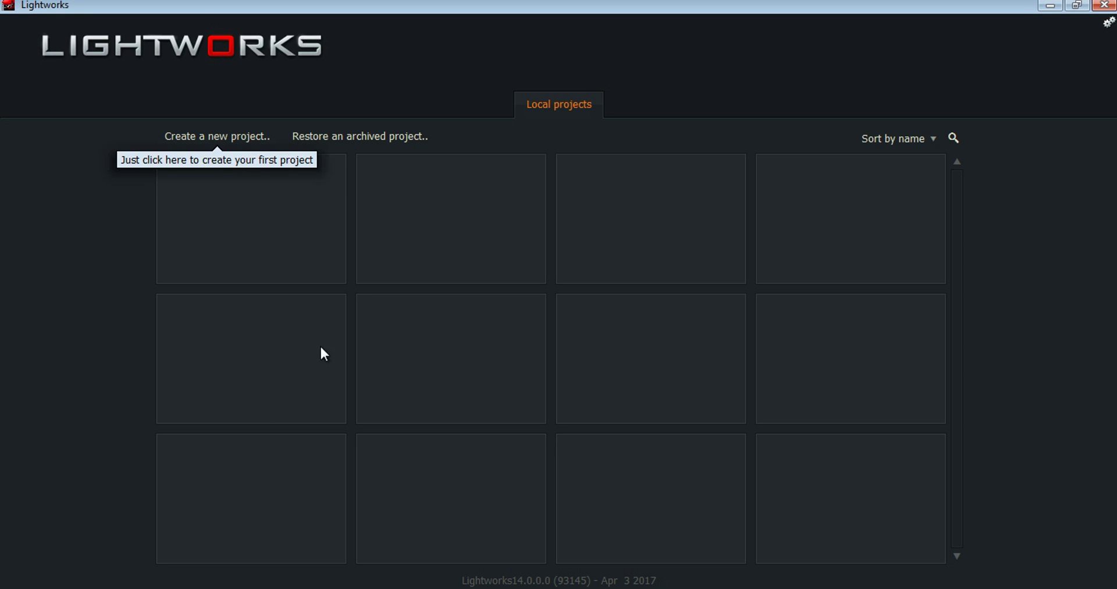
{"action": "left_click", "coordinate": [1048, 10]}
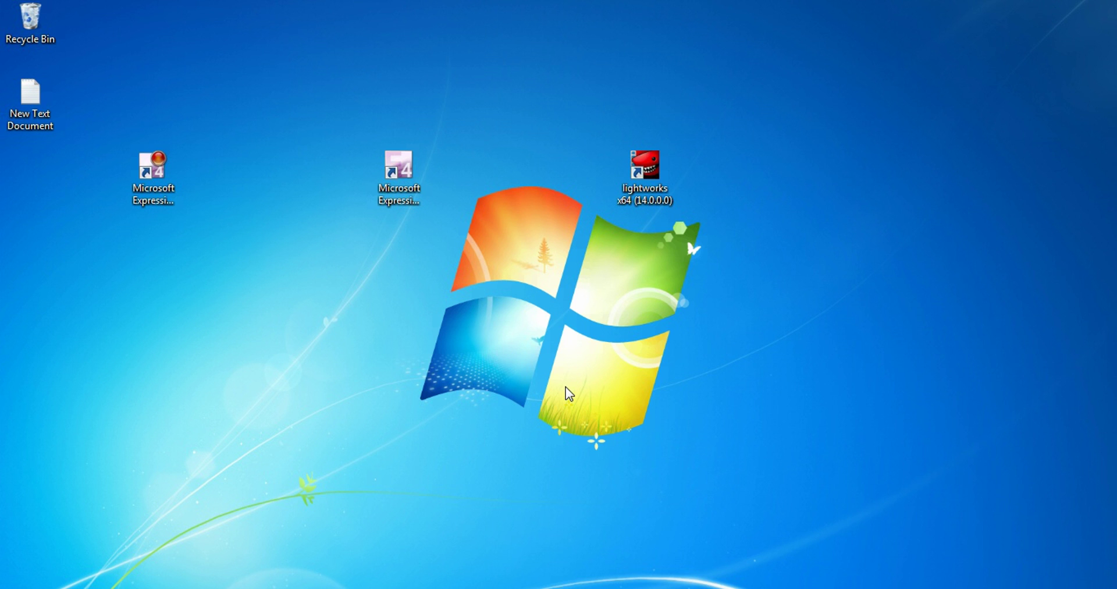
{"action": "left_click", "coordinate": [454, 585]}
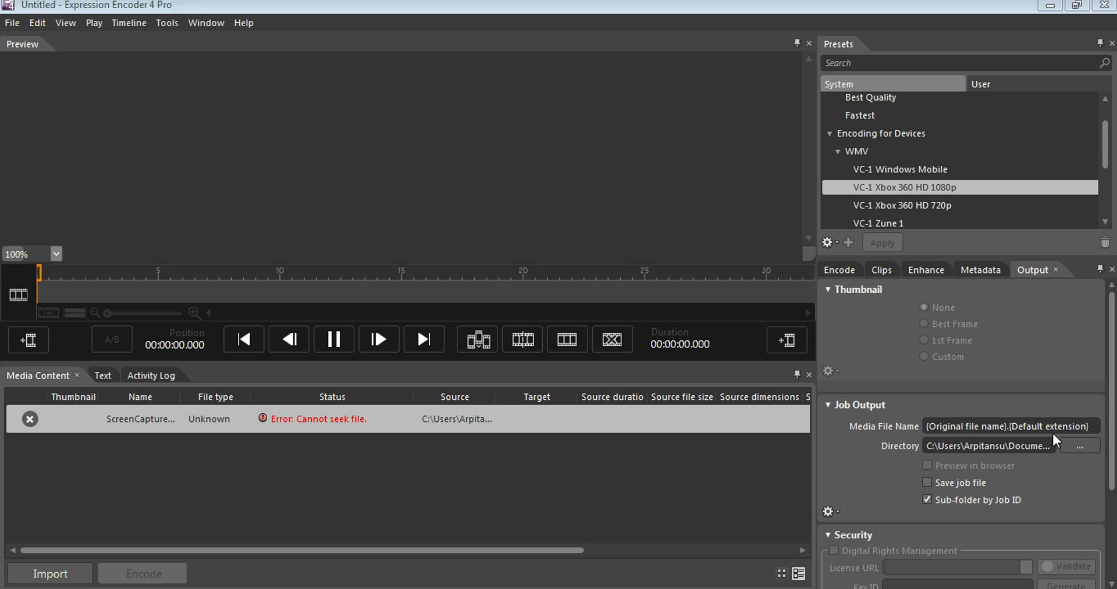
Replace the default extension so the output file is {Original file name}.mpg, then minimize Encoder.
{"action": "left_click", "coordinate": [1092, 426]}
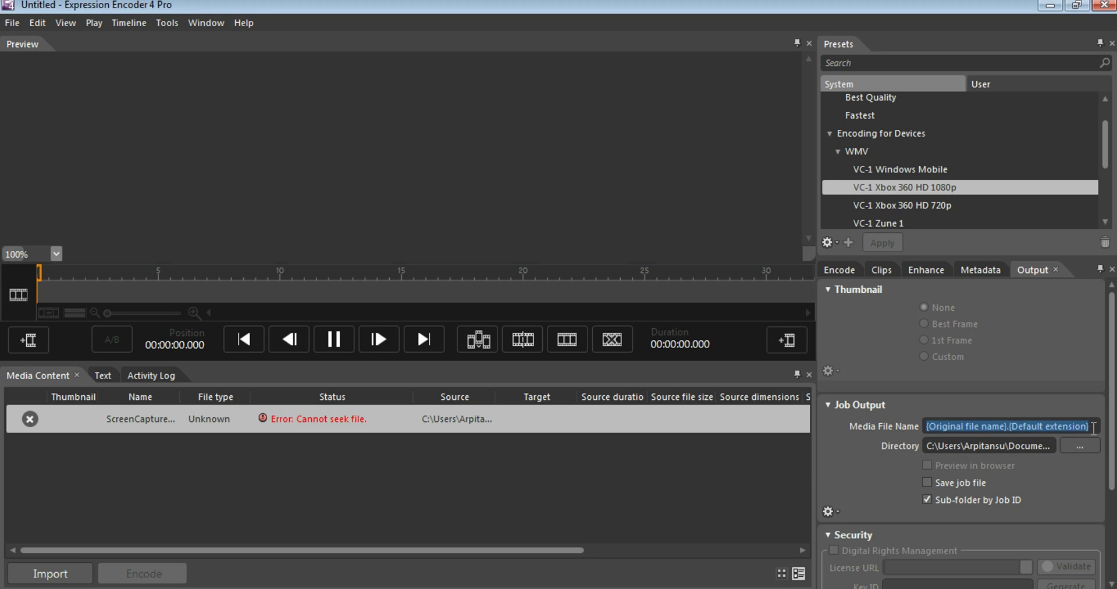
{"action": "left_click", "coordinate": [1092, 426]}
{"action": "key", "text": "BackSpace"}
{"action": "key", "text": "BackSpace"}
{"action": "key", "text": "BackSpace"}
{"action": "key", "text": "BackSpace"}
{"action": "key", "text": "BackSpace"}
{"action": "key", "text": "BackSpace"}
{"action": "key", "text": "BackSpace"}
{"action": "key", "text": "BackSpace"}
{"action": "key", "text": "BackSpace"}
{"action": "key", "text": "BackSpace"}
{"action": "key", "text": "BackSpace"}
{"action": "key", "text": "BackSpace"}
{"action": "key", "text": "BackSpace"}
{"action": "key", "text": "BackSpace"}
{"action": "key", "text": "BackSpace"}
{"action": "key", "text": "BackSpace"}
{"action": "key", "text": "BackSpace"}
{"action": "key", "text": "BackSpace"}
{"action": "key", "text": "BackSpace"}
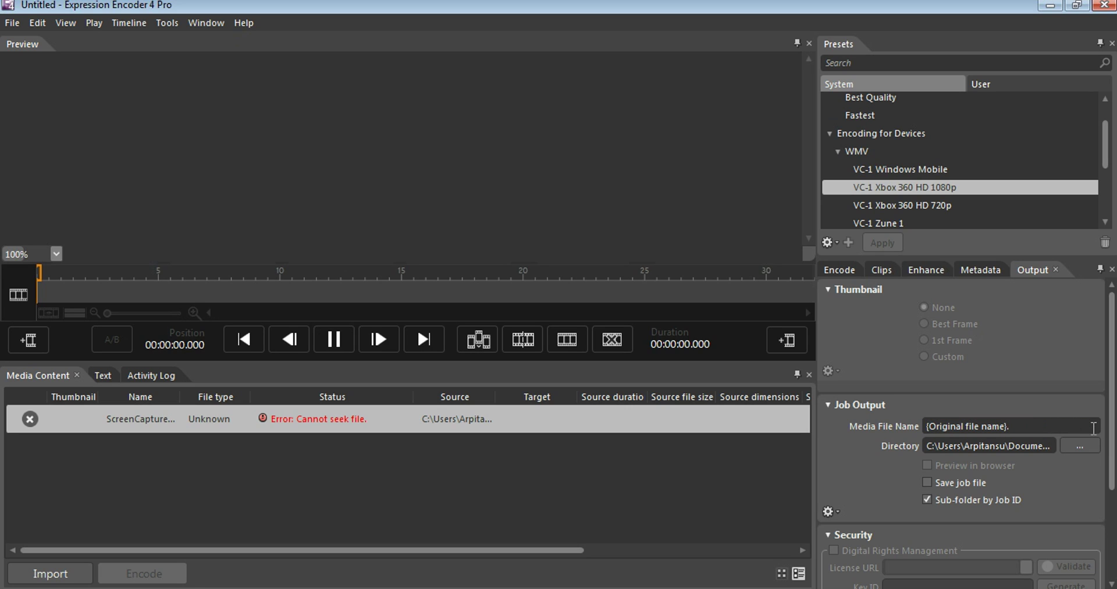
{"action": "type", "text": "mpg"}
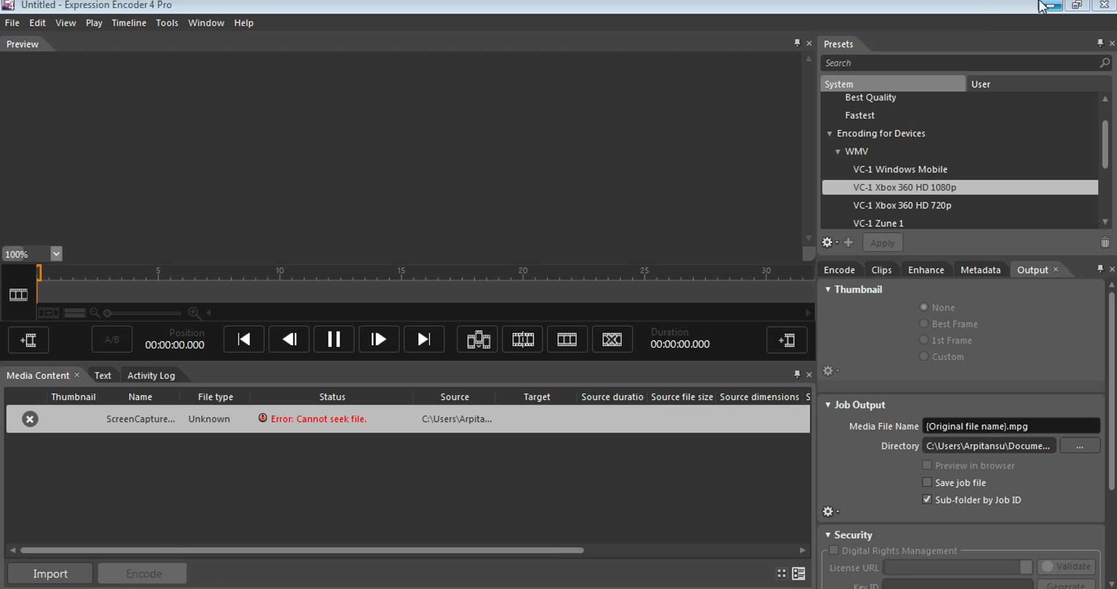
{"action": "left_click", "coordinate": [1049, 6]}
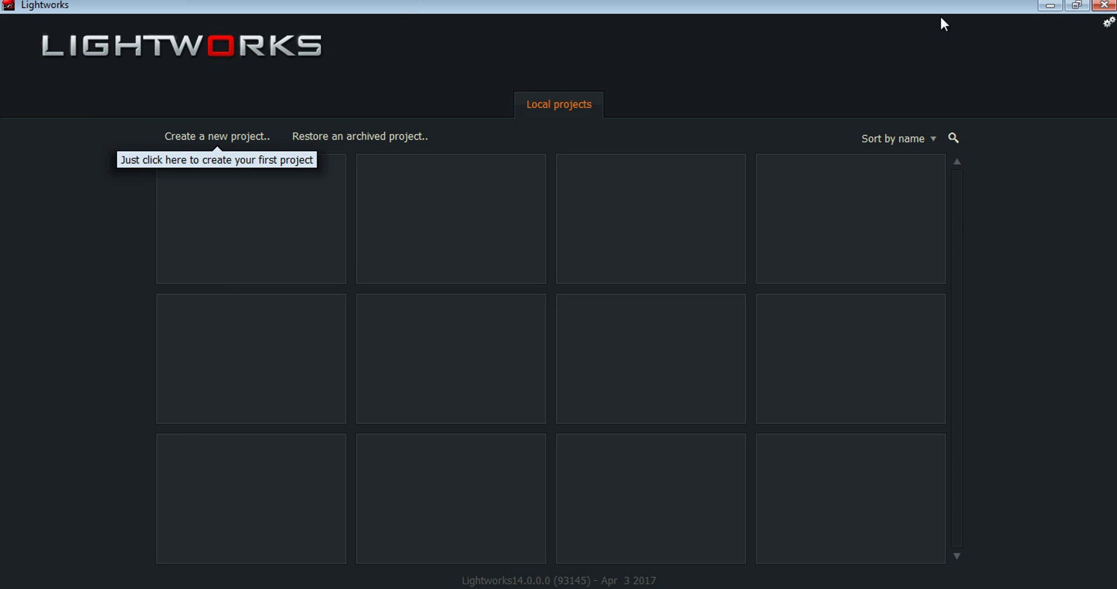
{"action": "left_click", "coordinate": [1050, 6]}
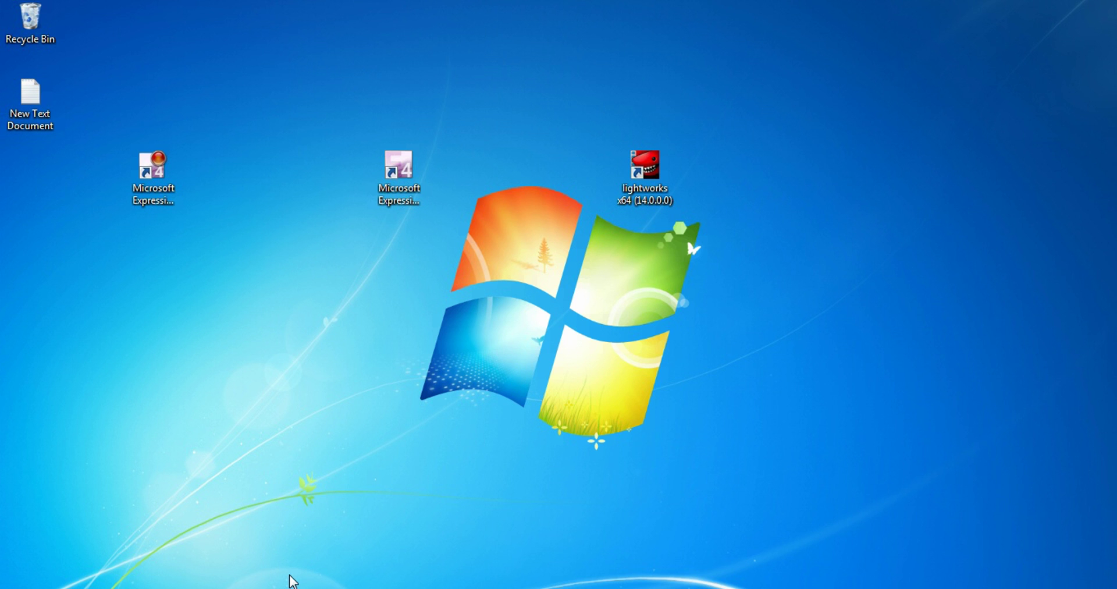
Revisit the Expression Encoder and Lightworks download pages in Firefox, then minimize the browser.
{"action": "key", "text": "alt+Tab"}
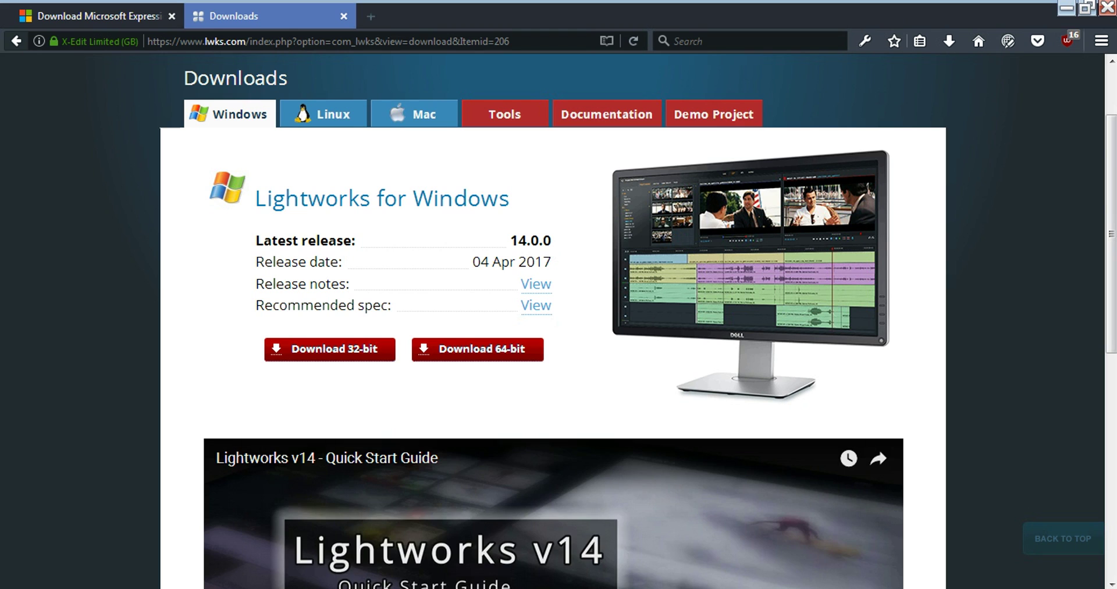
{"action": "left_click", "coordinate": [132, 17]}
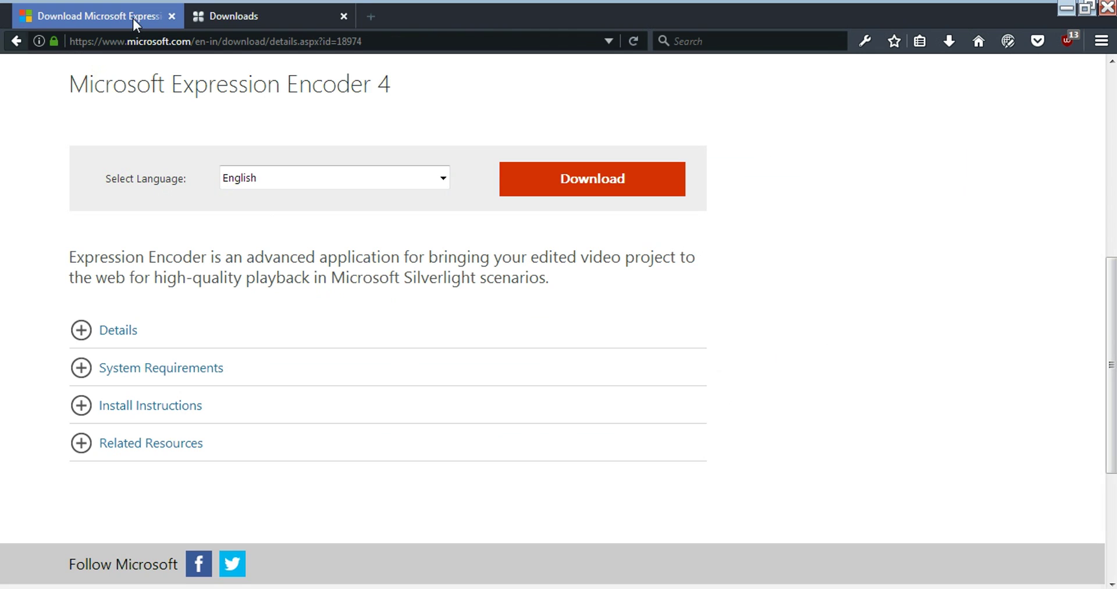
{"action": "left_click", "coordinate": [230, 6]}
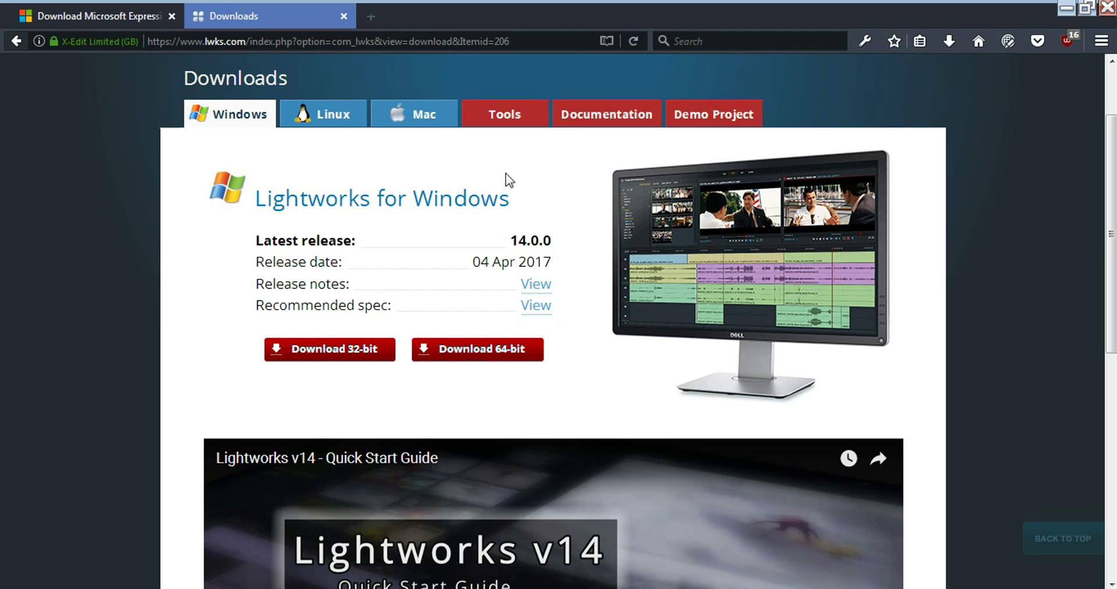
{"action": "scroll", "coordinate": [317, 227], "scroll_direction": "up", "scroll_amount": 3}
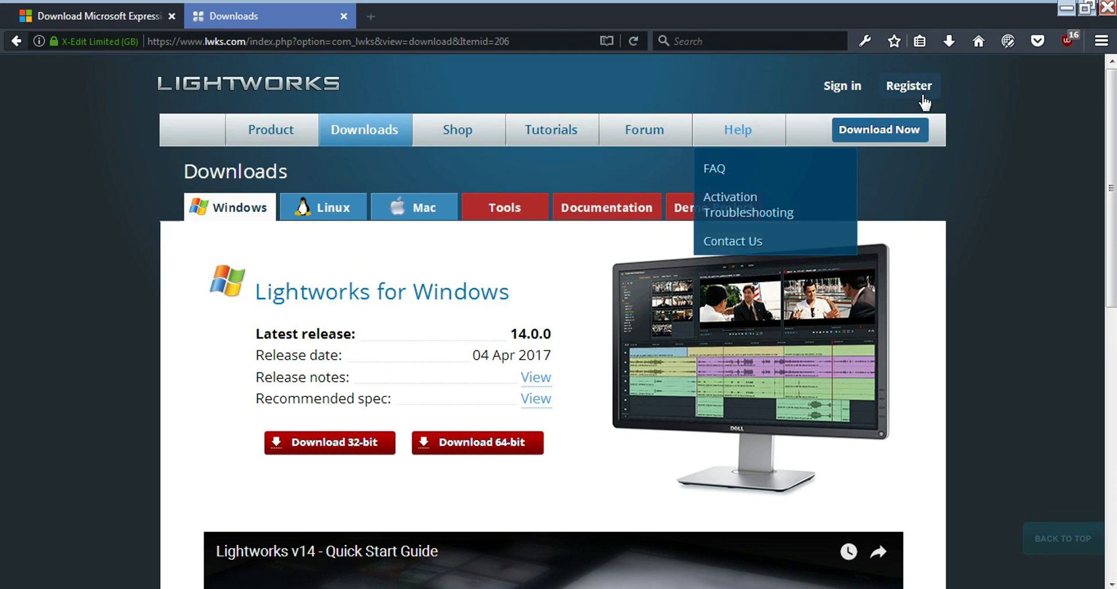
{"action": "left_click", "coordinate": [1066, 8]}
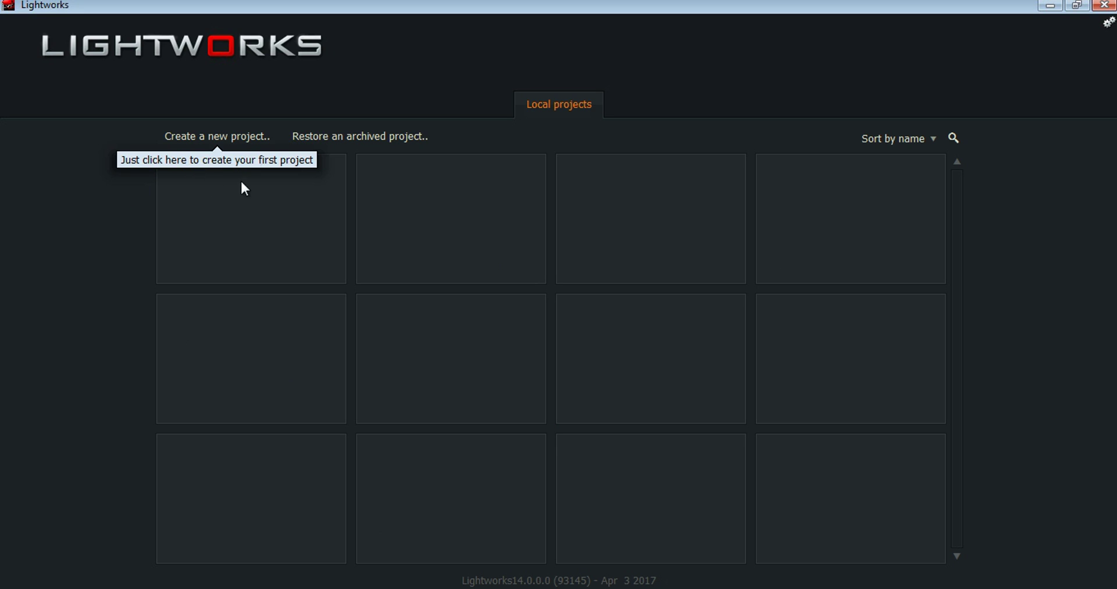
{"action": "left_click", "coordinate": [232, 147]}
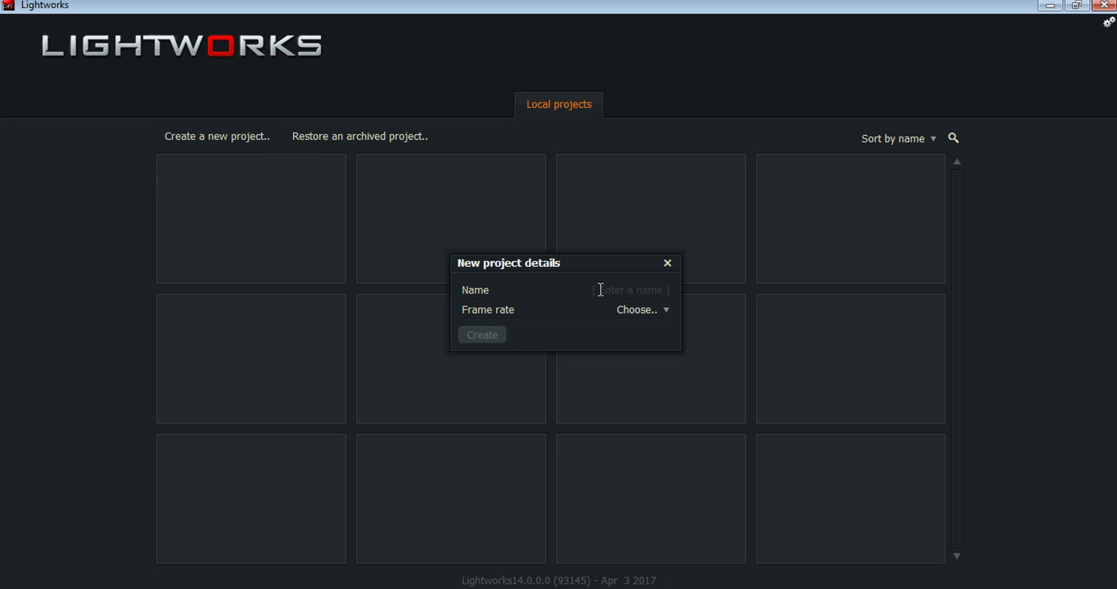
{"action": "type", "text": "hjfgklj"}
{"action": "left_click", "coordinate": [637, 310]}
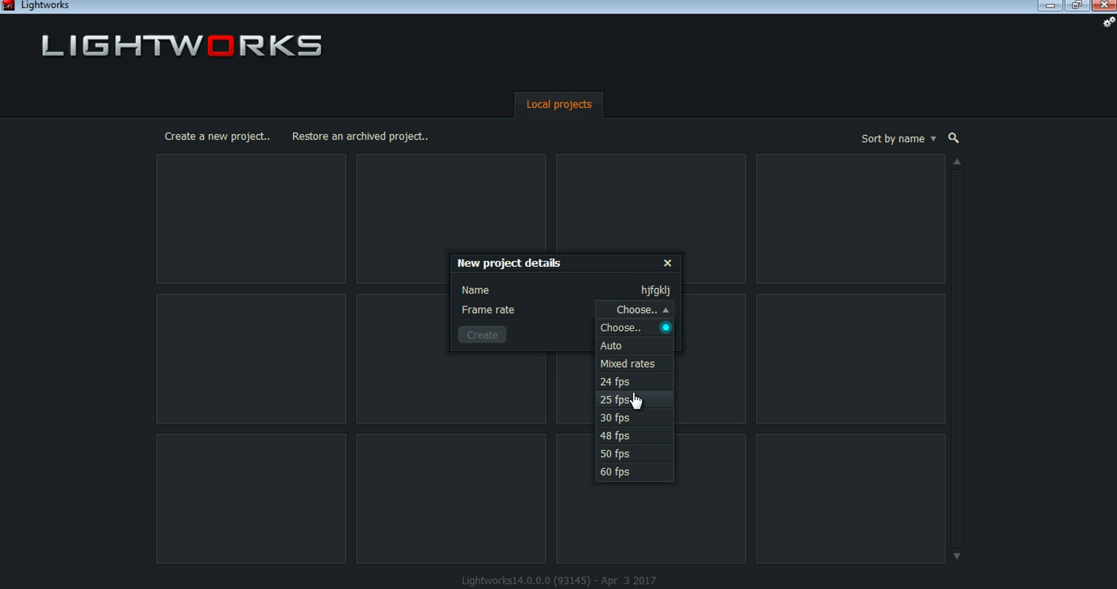
{"action": "left_click", "coordinate": [668, 263]}
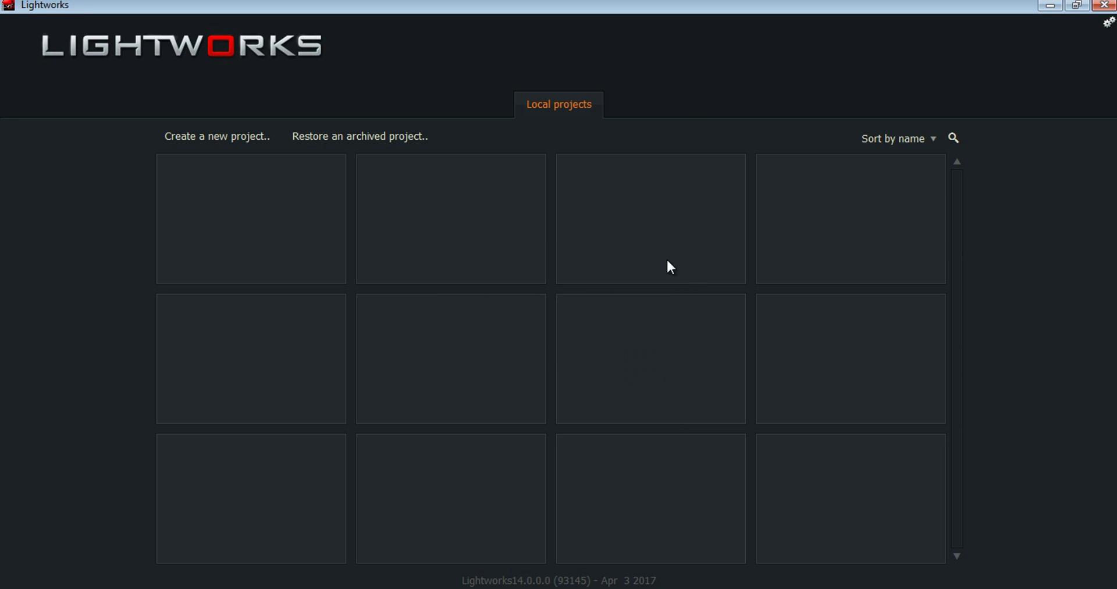
Minimize Lightworks to reveal the desktop with the Expression Encoder and Lightworks shortcuts.
{"action": "left_click", "coordinate": [1050, 7]}
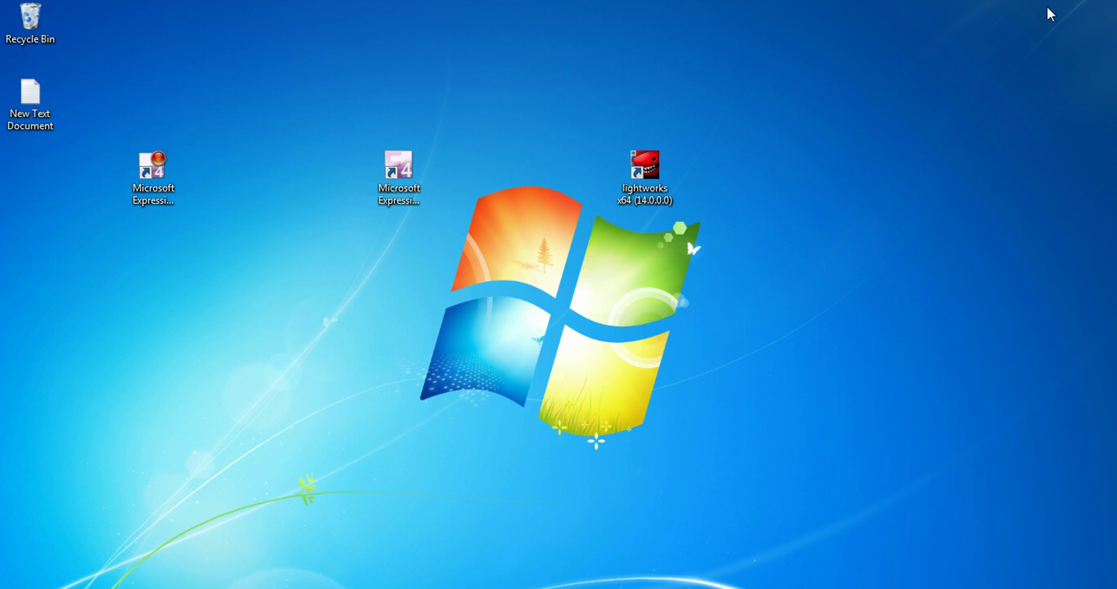